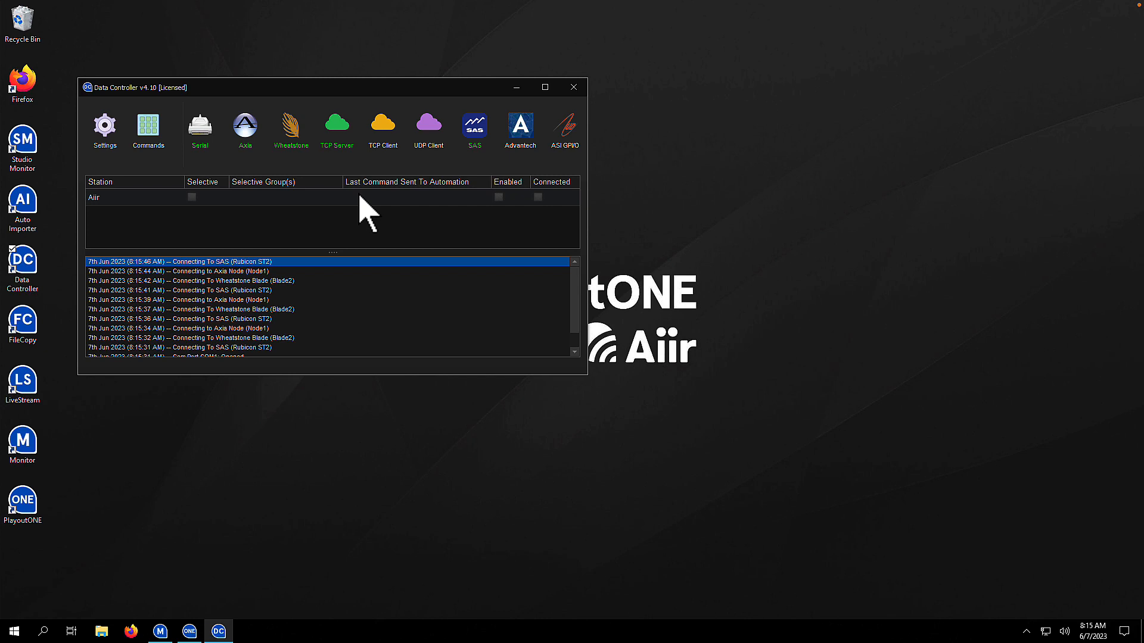
# Start a new command matrix entry described as Legal ID, in group ESPN, for the Aiir station
pyautogui.click(142, 143)
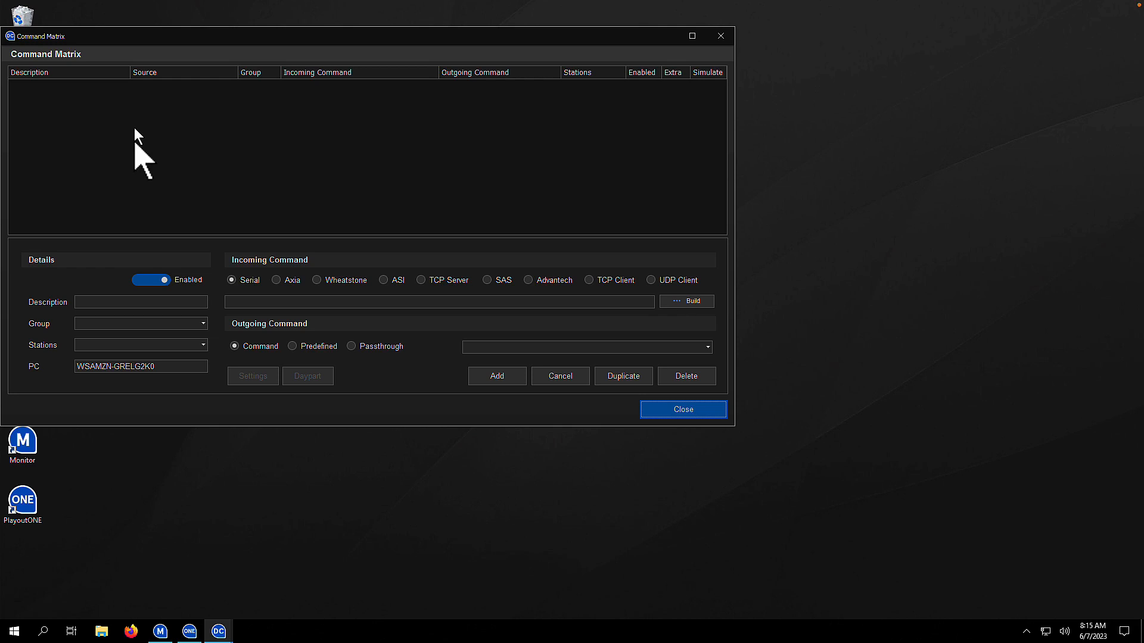
pyautogui.click(134, 301)
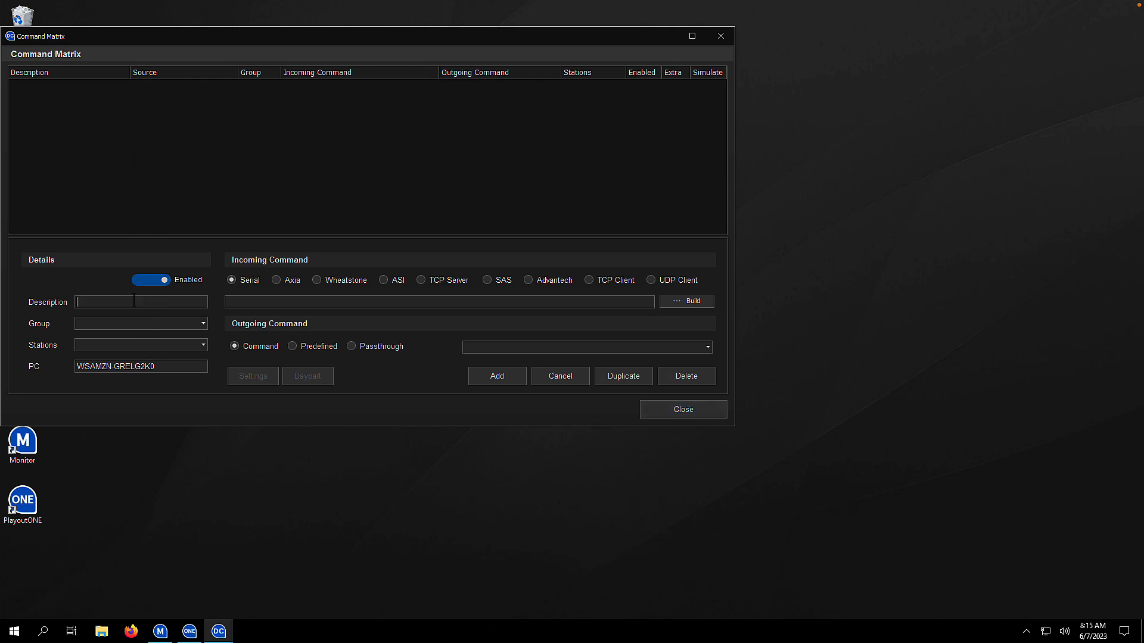
pyautogui.write('Legal ID')
pyautogui.click(185, 324)
pyautogui.write('ESPN')
pyautogui.click(203, 346)
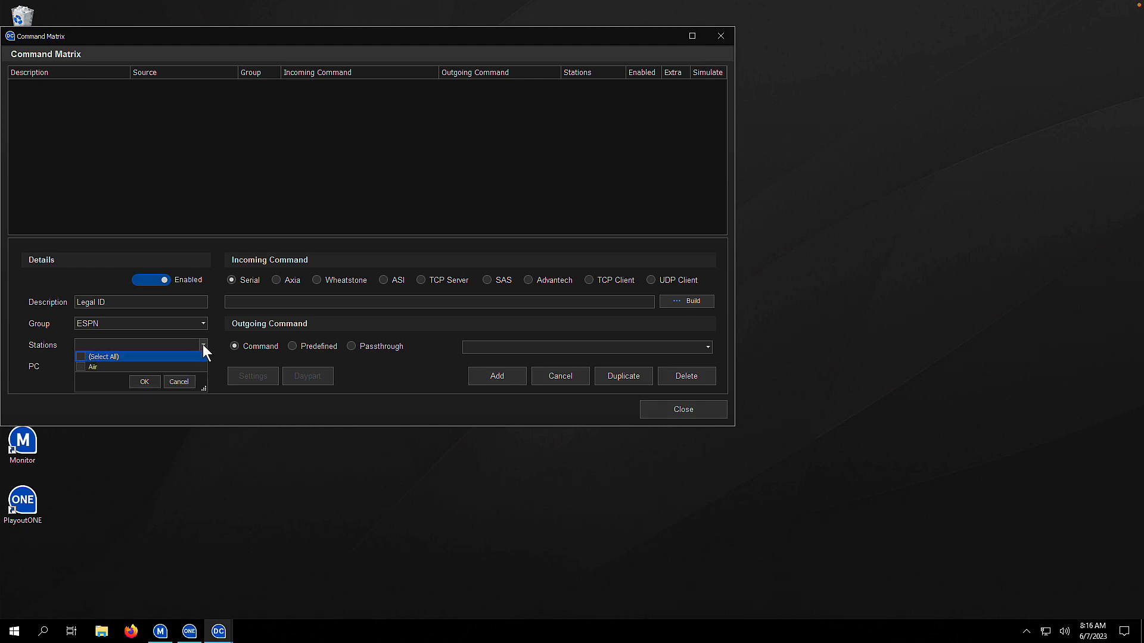
pyautogui.click(87, 368)
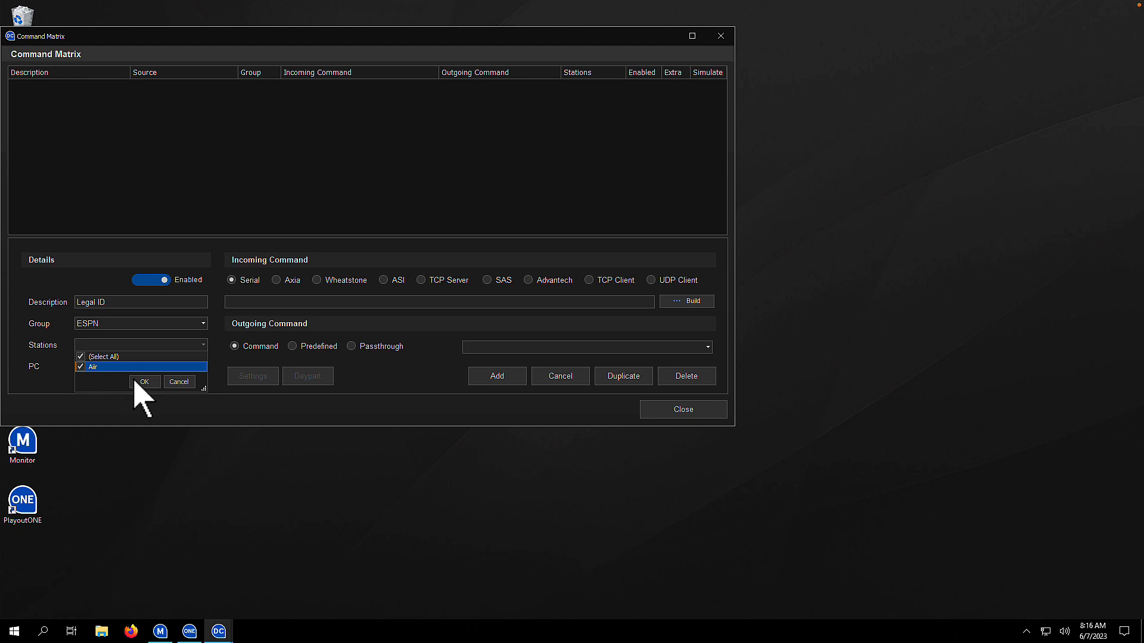
pyautogui.click(143, 381)
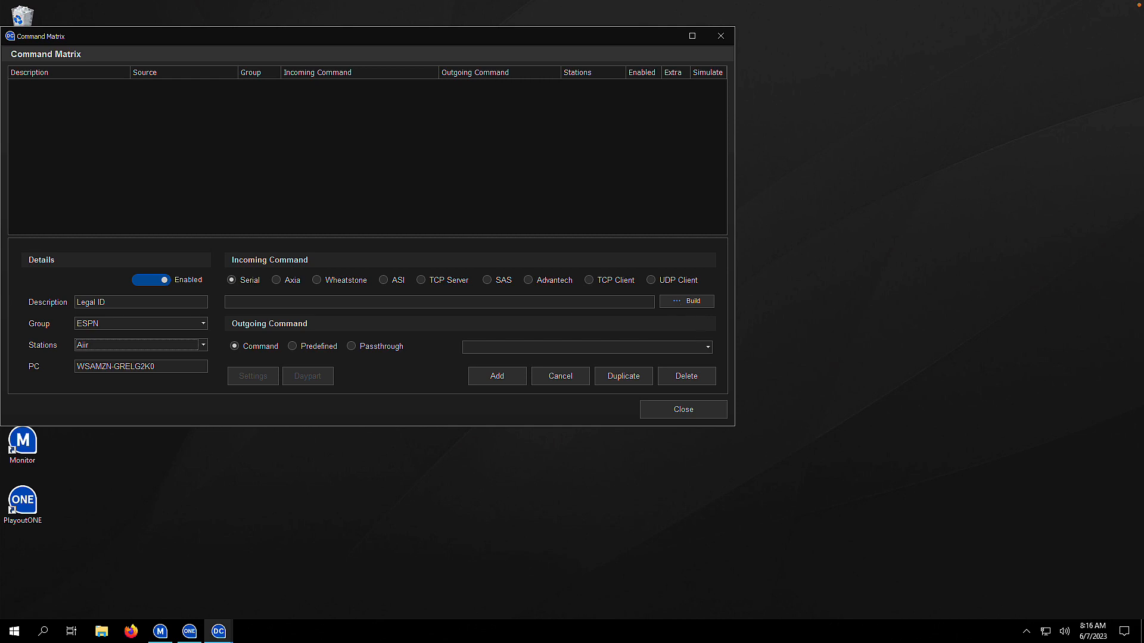
# Build the Legal ID entry's serial incoming command from the Main Sat integration with relay 5 ON
pyautogui.click(679, 302)
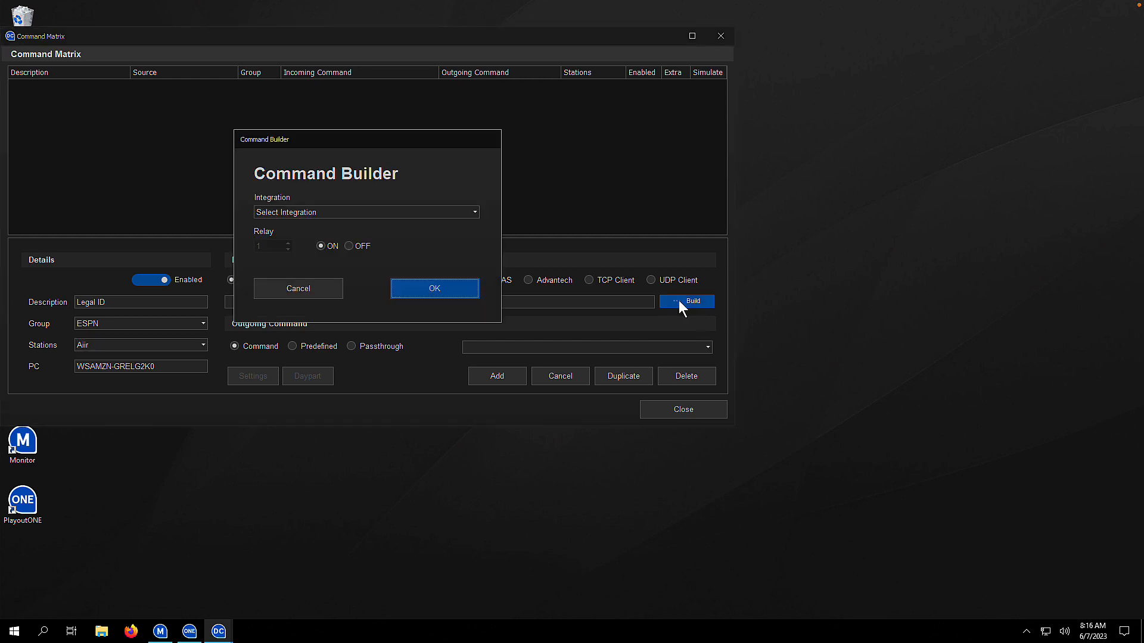
pyautogui.click(475, 213)
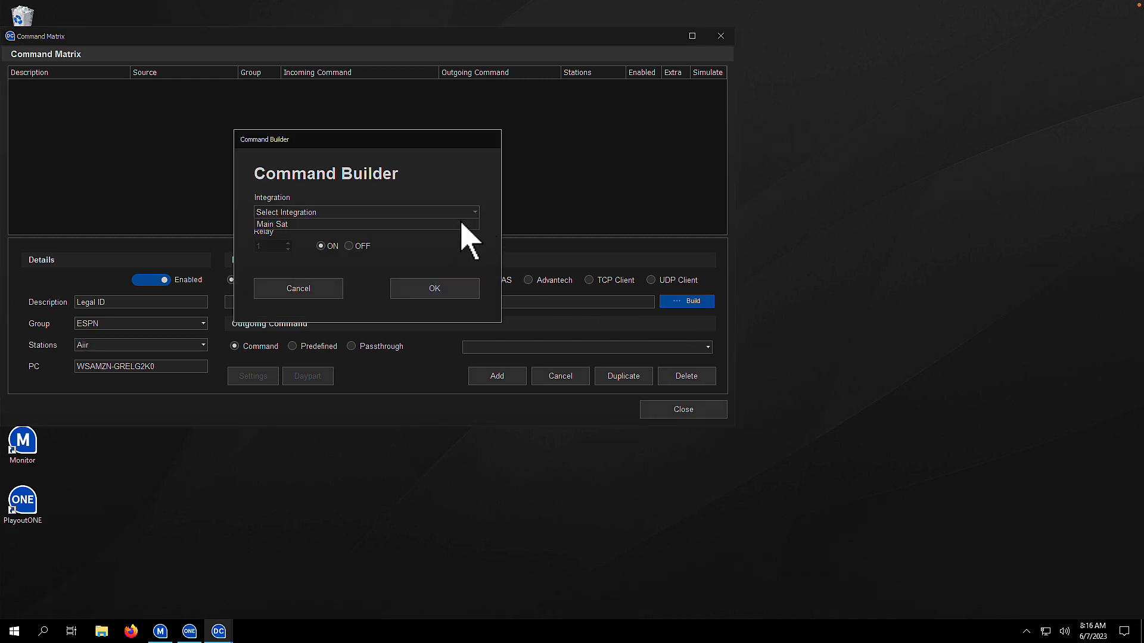
pyautogui.click(457, 225)
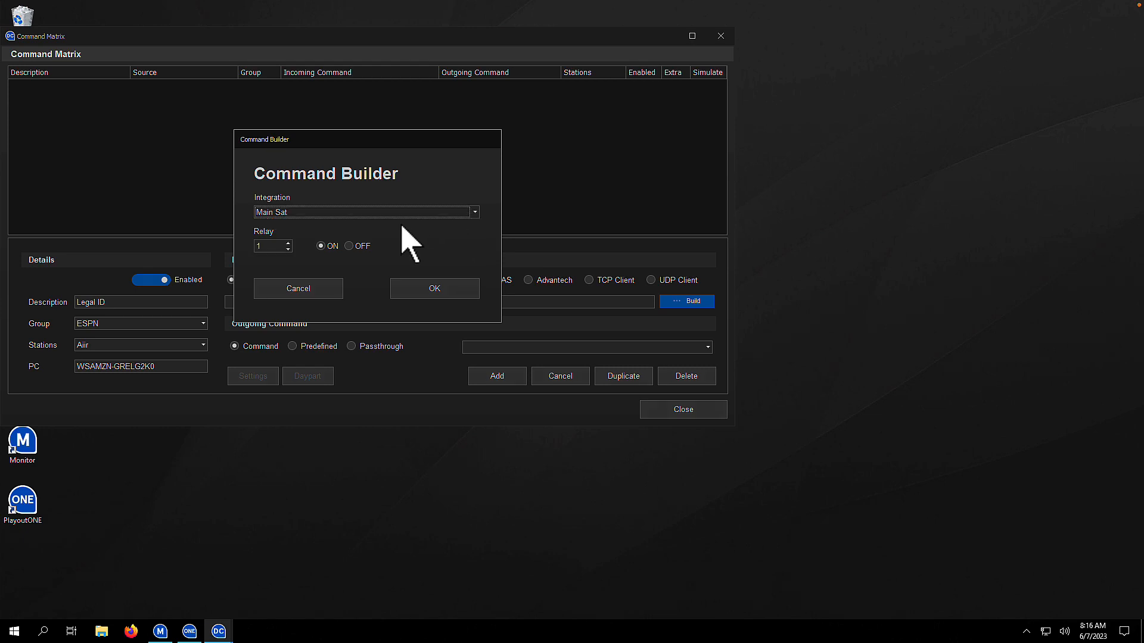
pyautogui.click(288, 243)
pyautogui.click(288, 243)
pyautogui.click(424, 292)
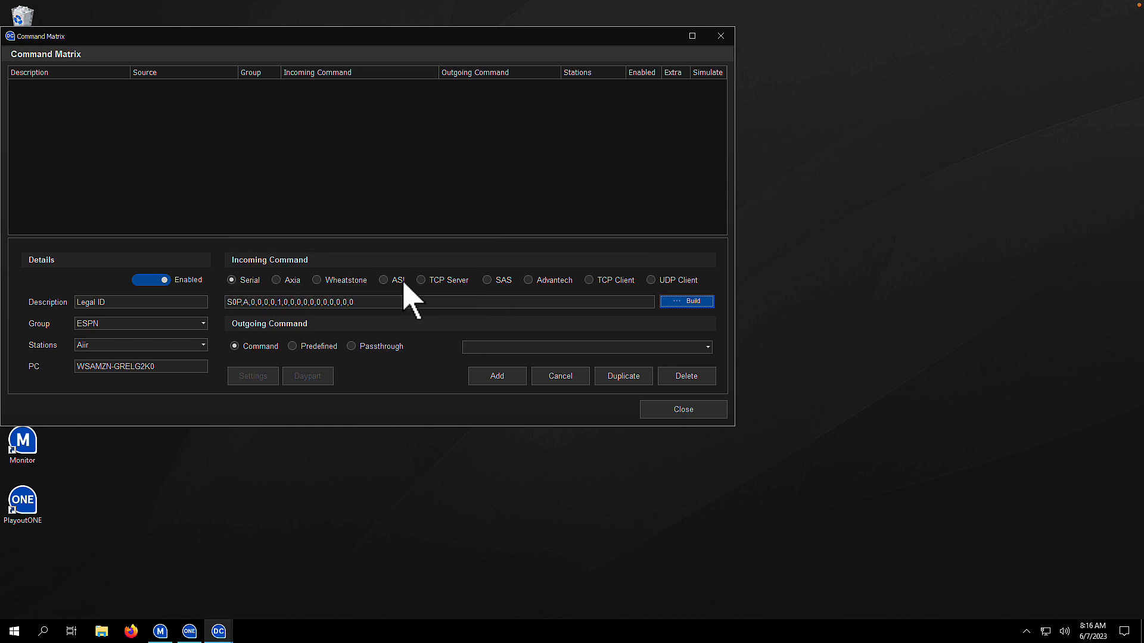
# Set the outgoing command to NETPLAY LEGAL and add the Legal ID entry to the matrix
pyautogui.click(707, 347)
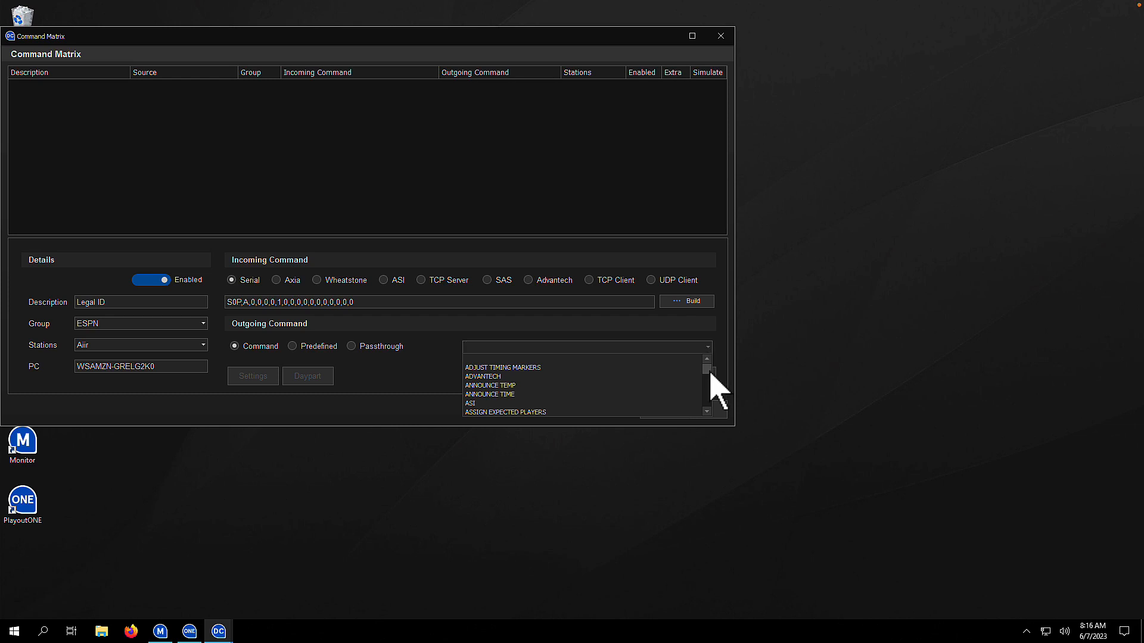
pyautogui.moveTo(707, 370); pyautogui.dragTo(709, 387)
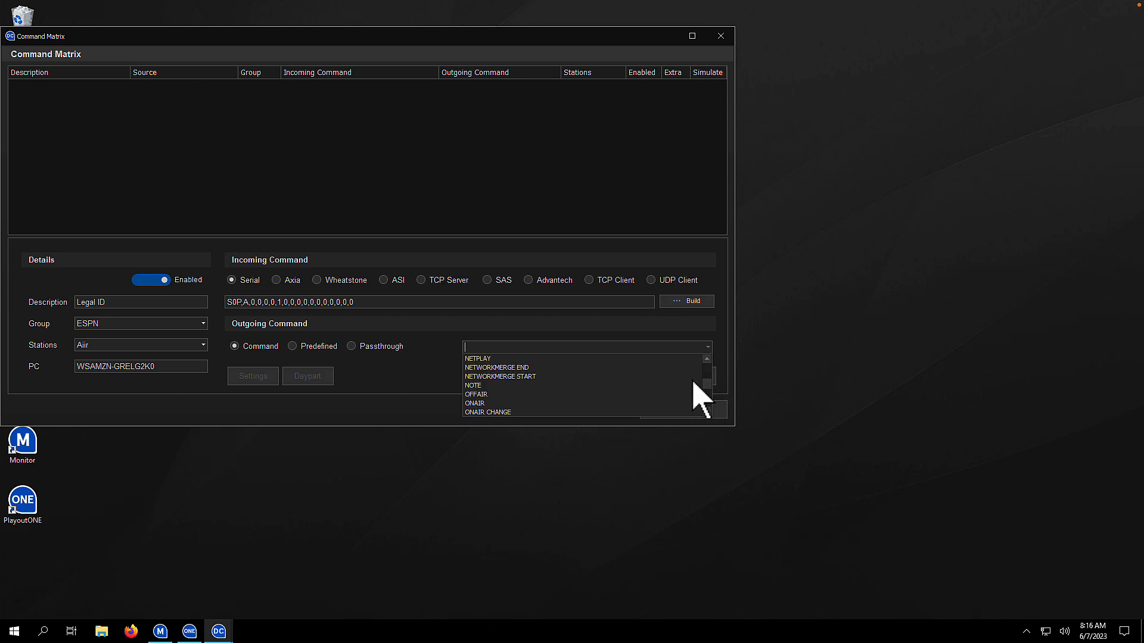
pyautogui.scroll(-1, 662, 364)
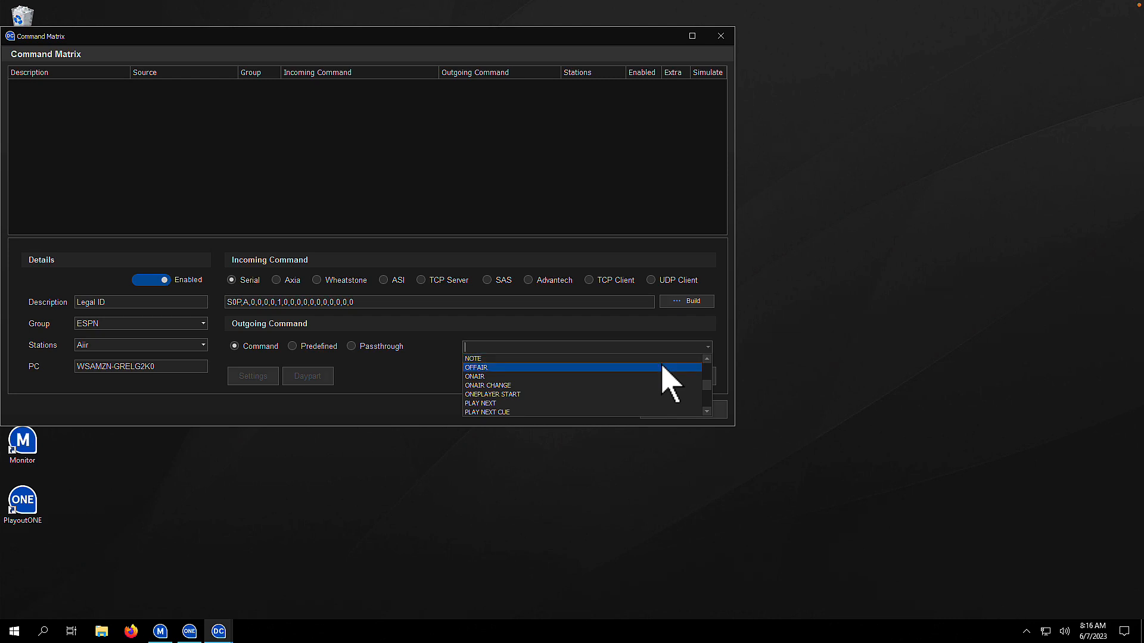
pyautogui.click(707, 360)
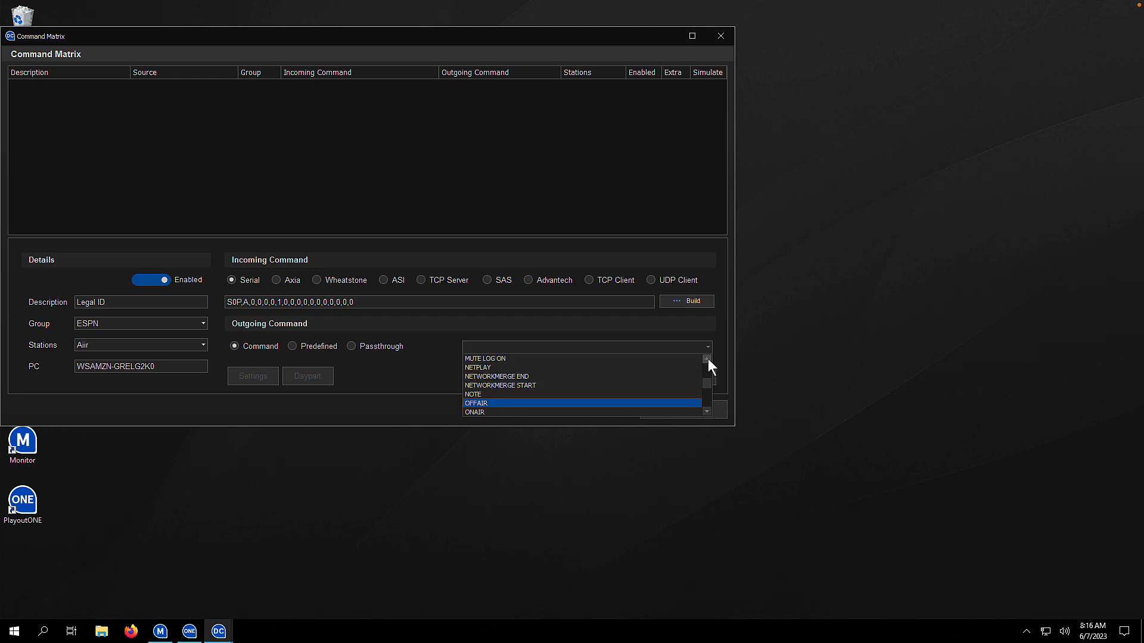
pyautogui.scroll(1, 666, 365)
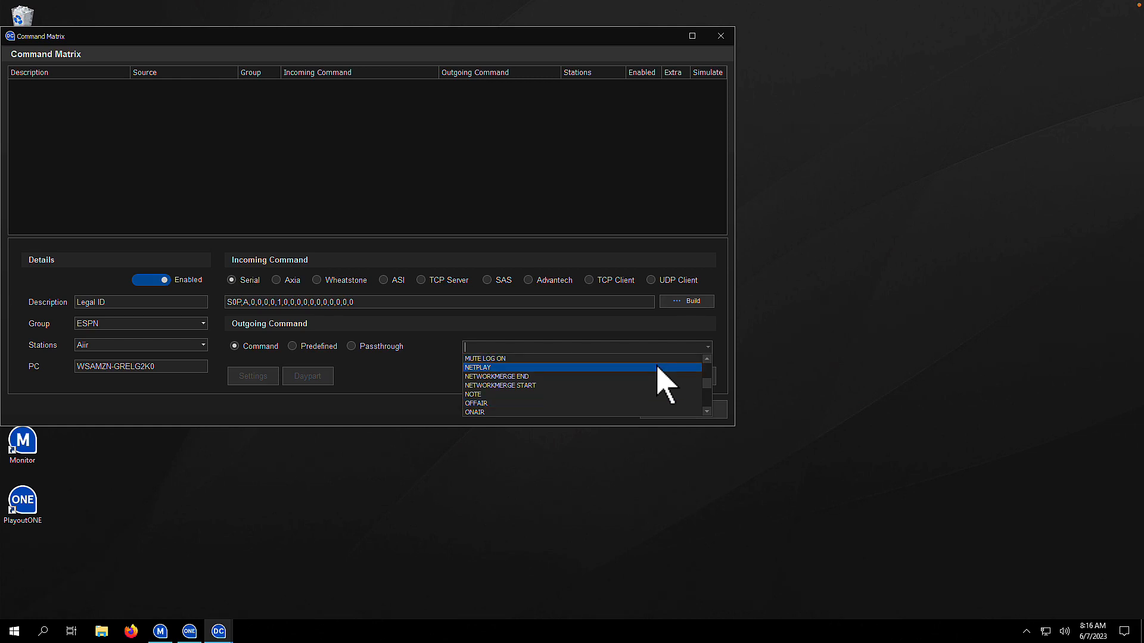
pyautogui.click(658, 368)
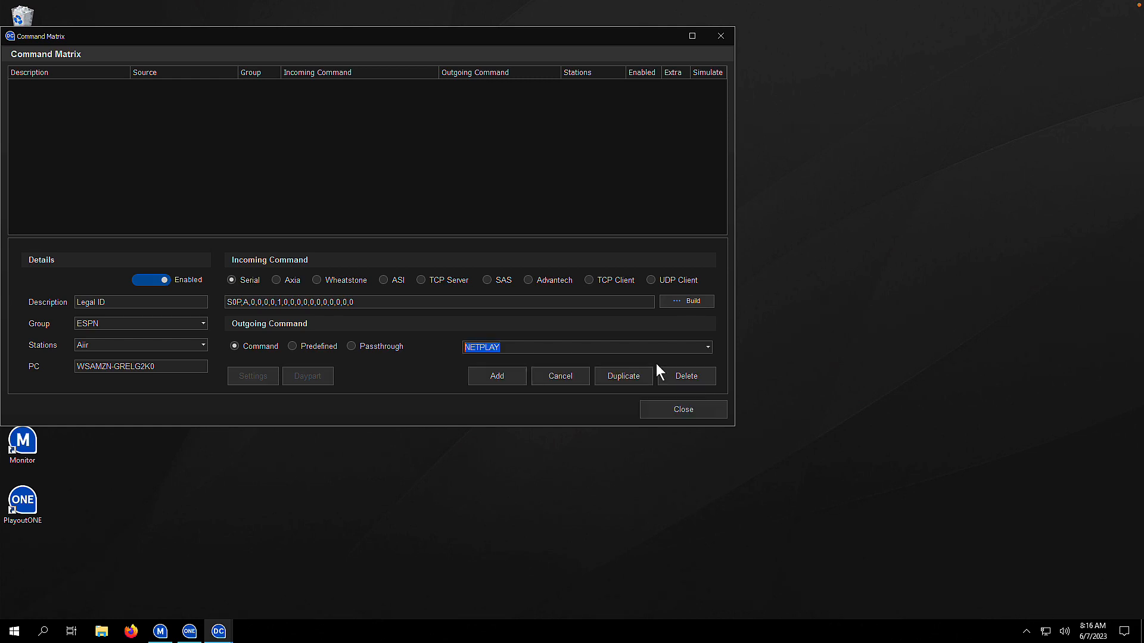
pyautogui.click(600, 348)
pyautogui.write('LEGAL')
pyautogui.click(506, 372)
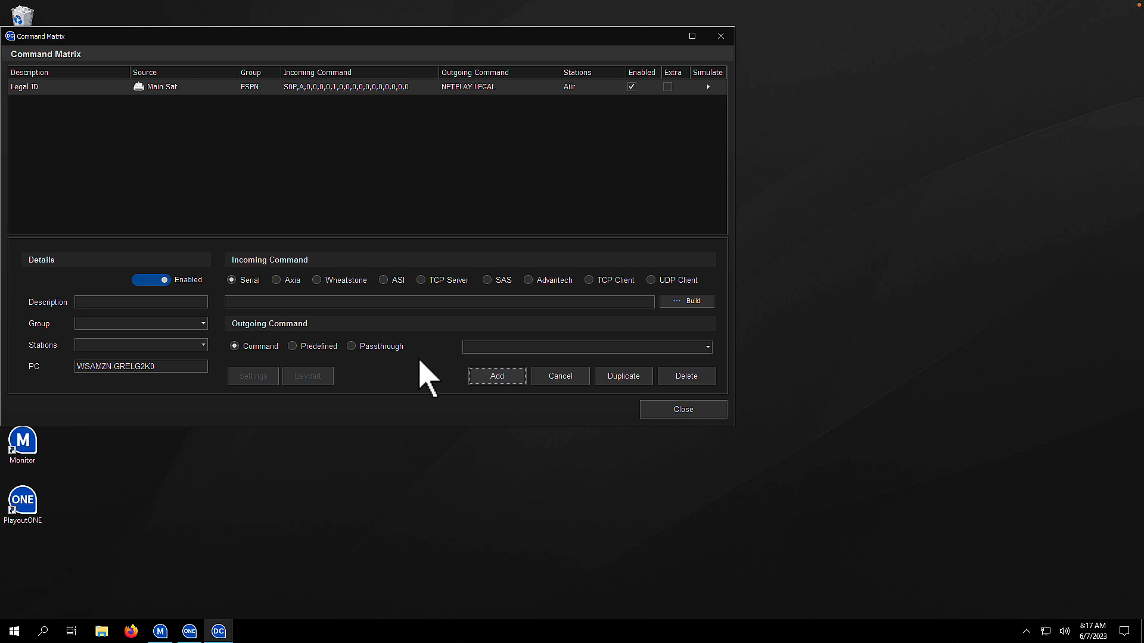
# Fill in the details of a second entry with description Liner 1, group WWO and station Aiir
pyautogui.click(163, 303)
pyautogui.write('Liner 1')
pyautogui.click(166, 323)
pyautogui.write('WWO')
pyautogui.click(203, 346)
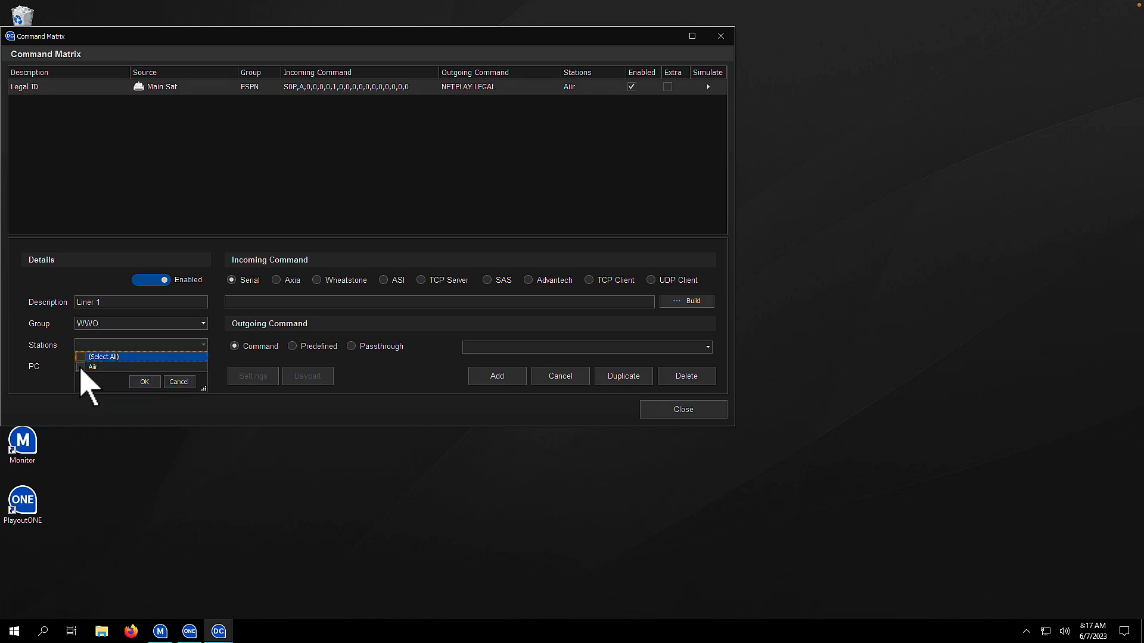
pyautogui.click(144, 381)
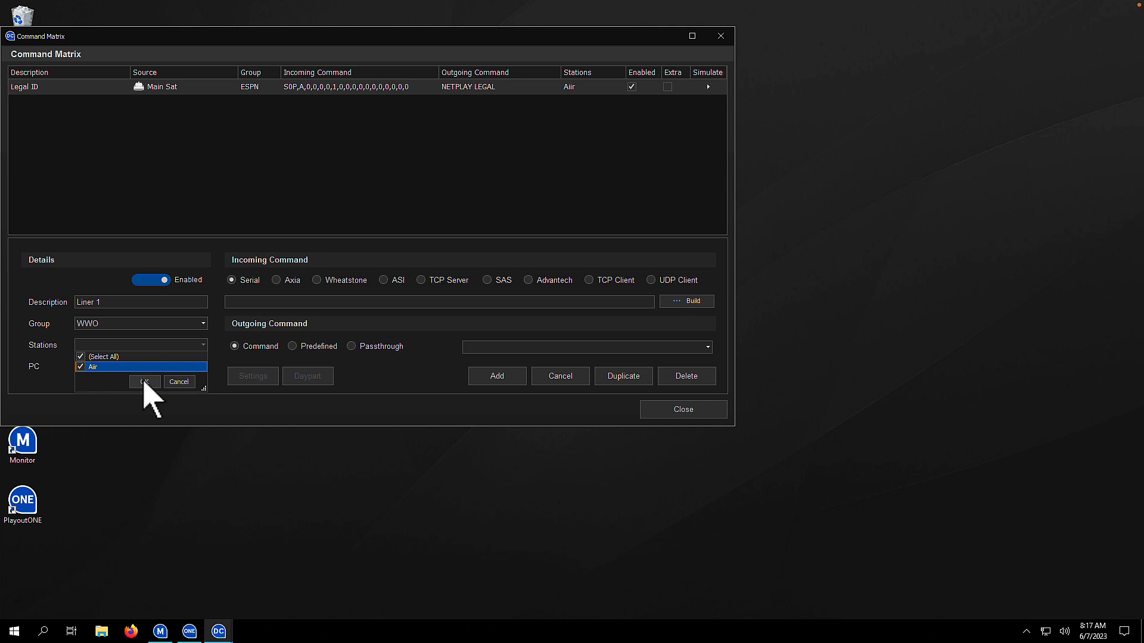
# Build an Axia incoming command for Liner 1 using a GPI event on Node1, GPI/O number 3, pin 2, ON
pyautogui.click(279, 280)
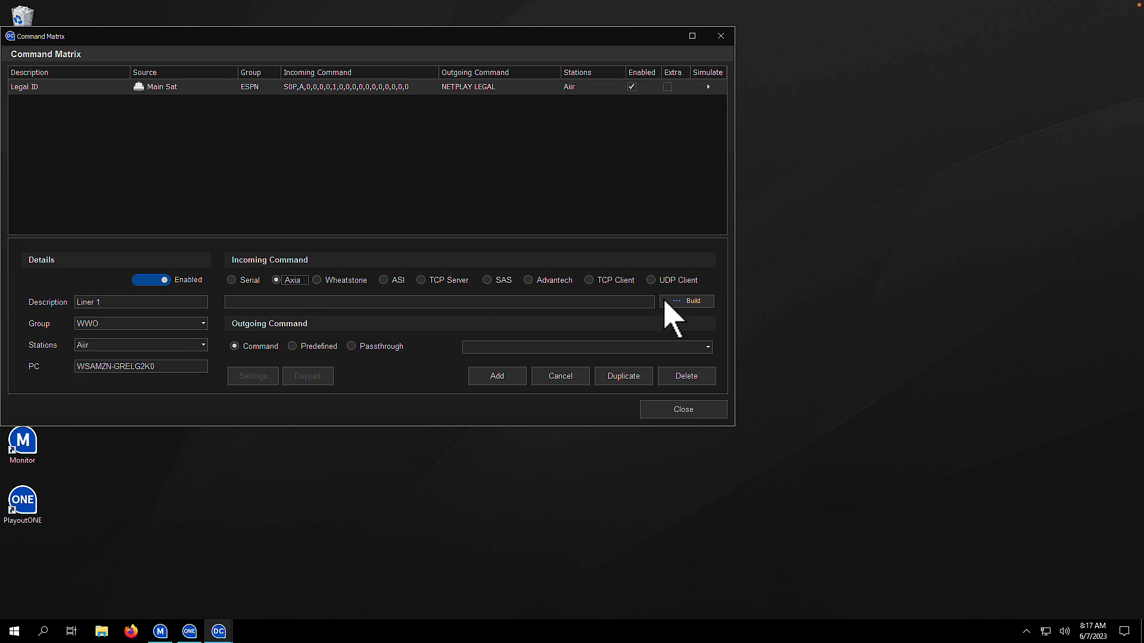
pyautogui.click(685, 301)
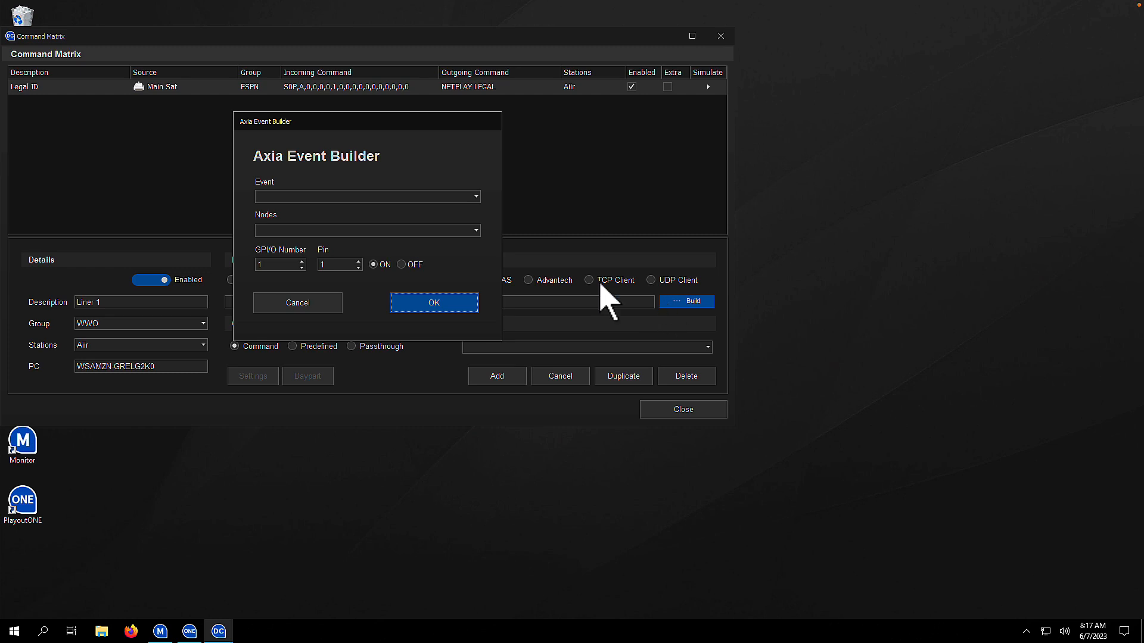
pyautogui.click(477, 197)
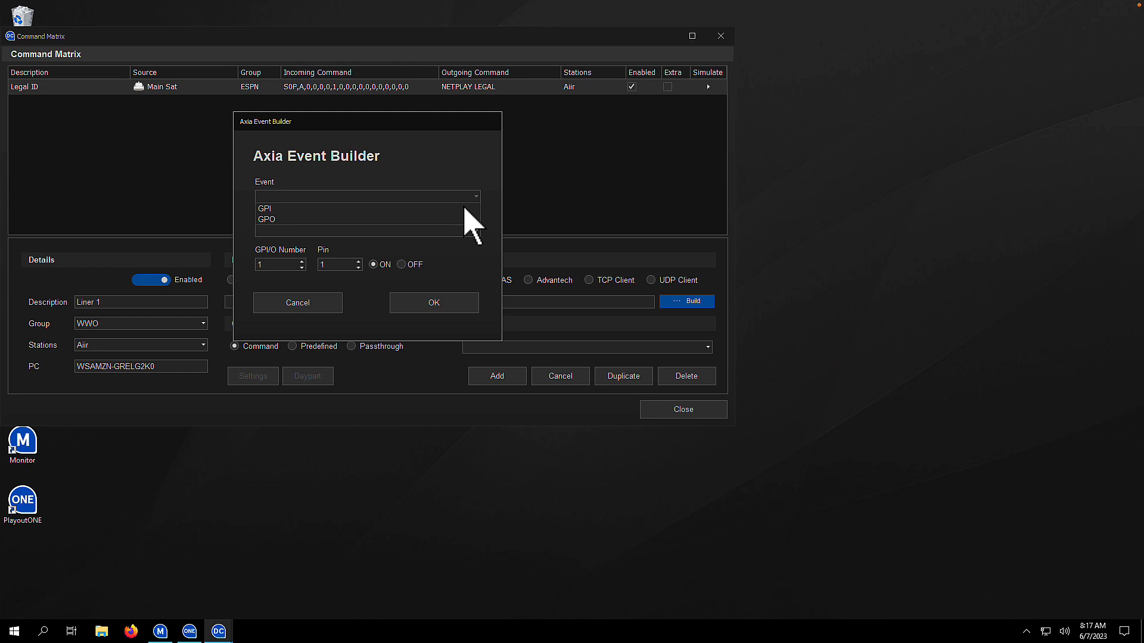
pyautogui.click(464, 207)
pyautogui.click(477, 230)
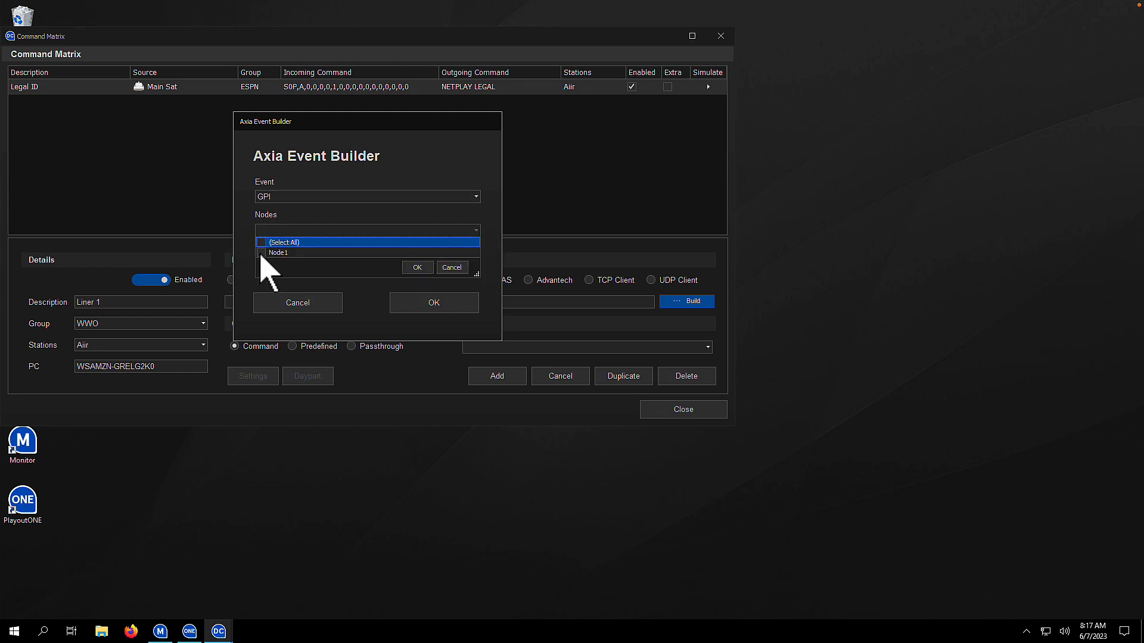
pyautogui.click(417, 268)
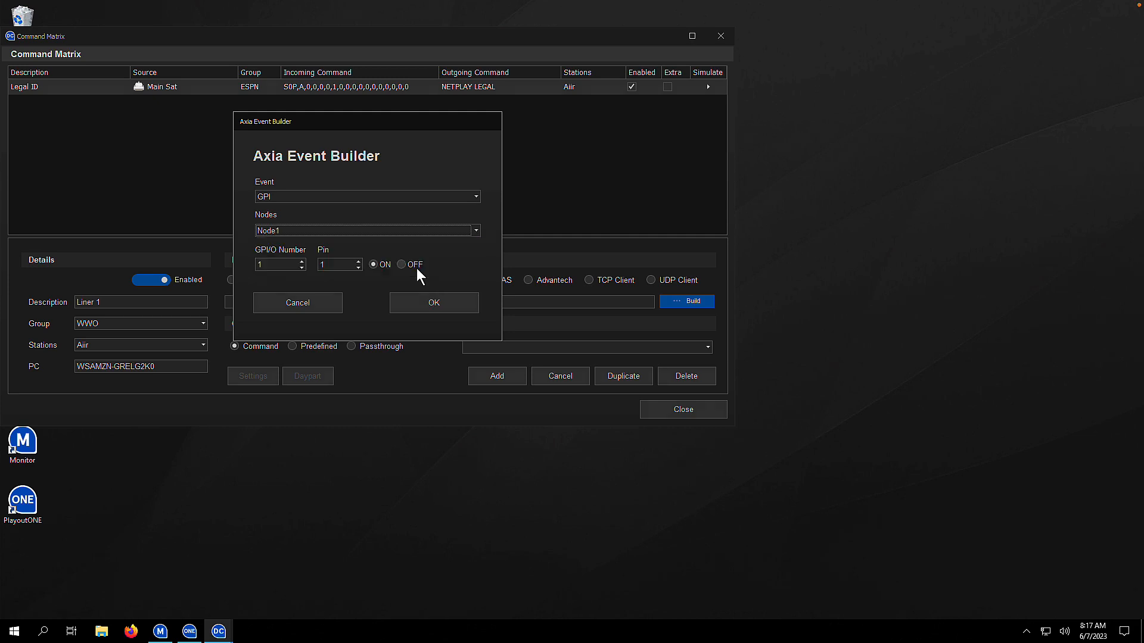
pyautogui.click(302, 261)
pyautogui.click(302, 261)
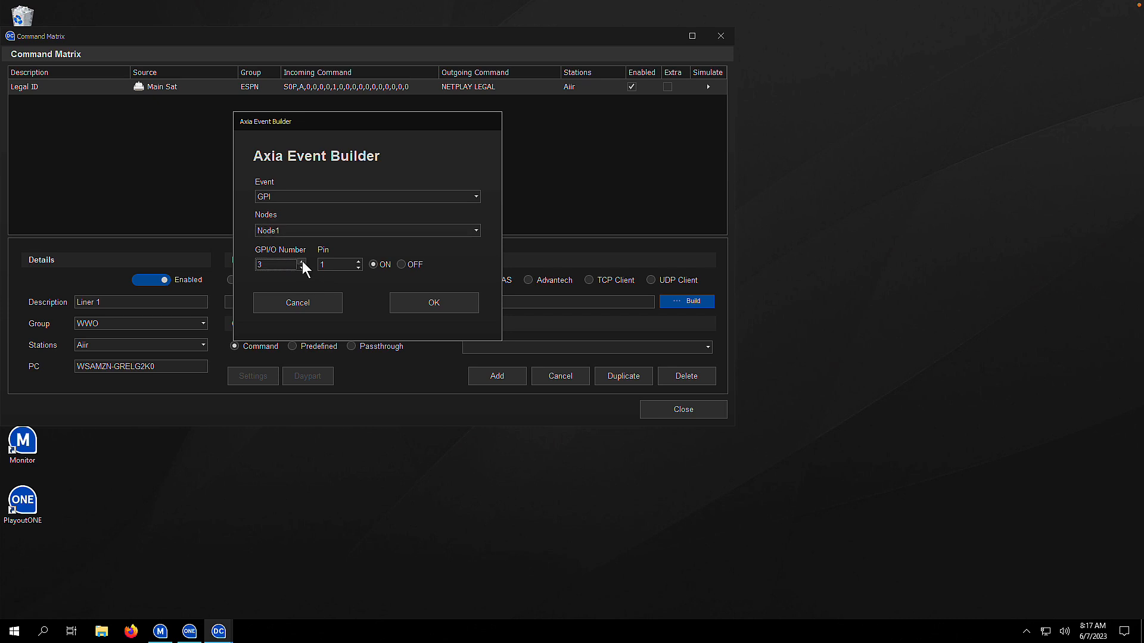
pyautogui.click(358, 262)
pyautogui.click(430, 306)
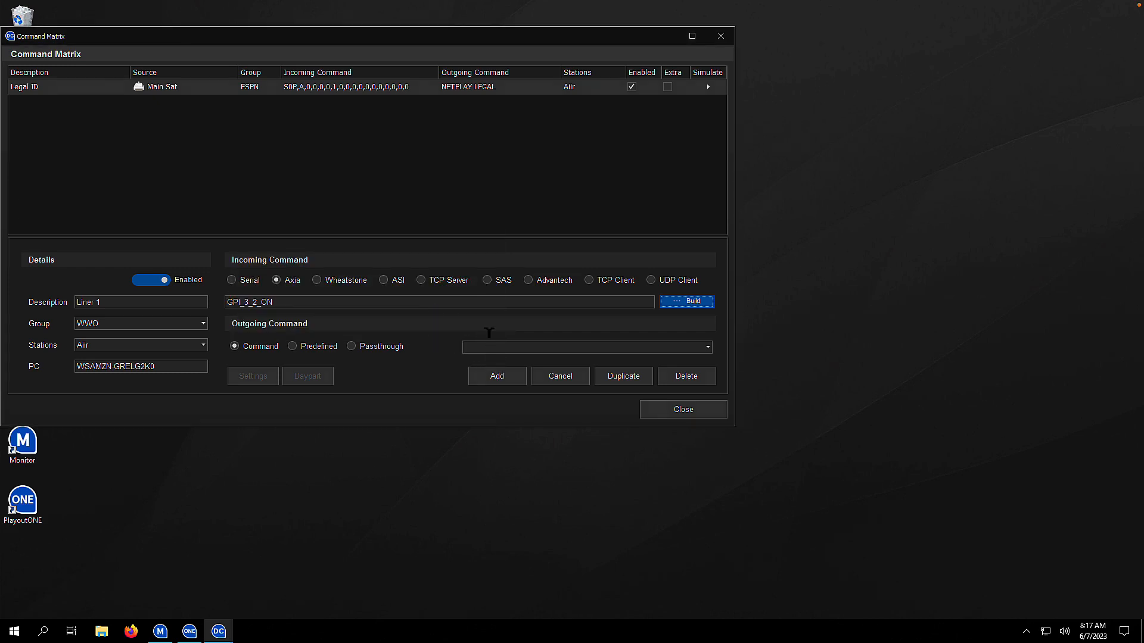
# Set the outgoing command to NETPLAY LINEr1 and add the Liner 1 entry to the matrix
pyautogui.click(708, 347)
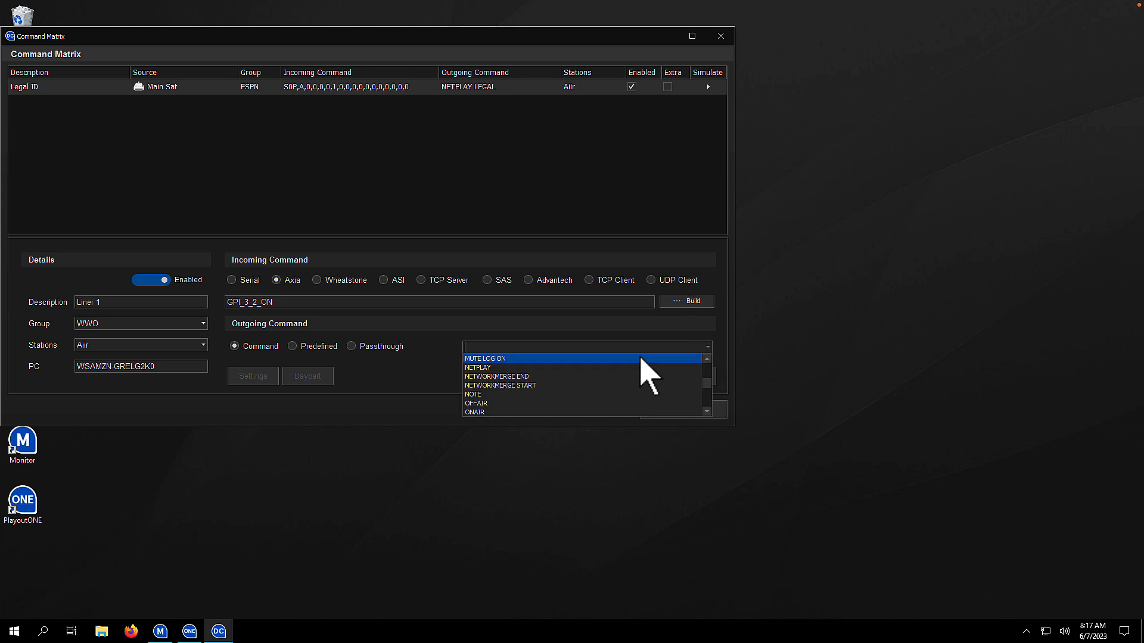
pyautogui.click(536, 367)
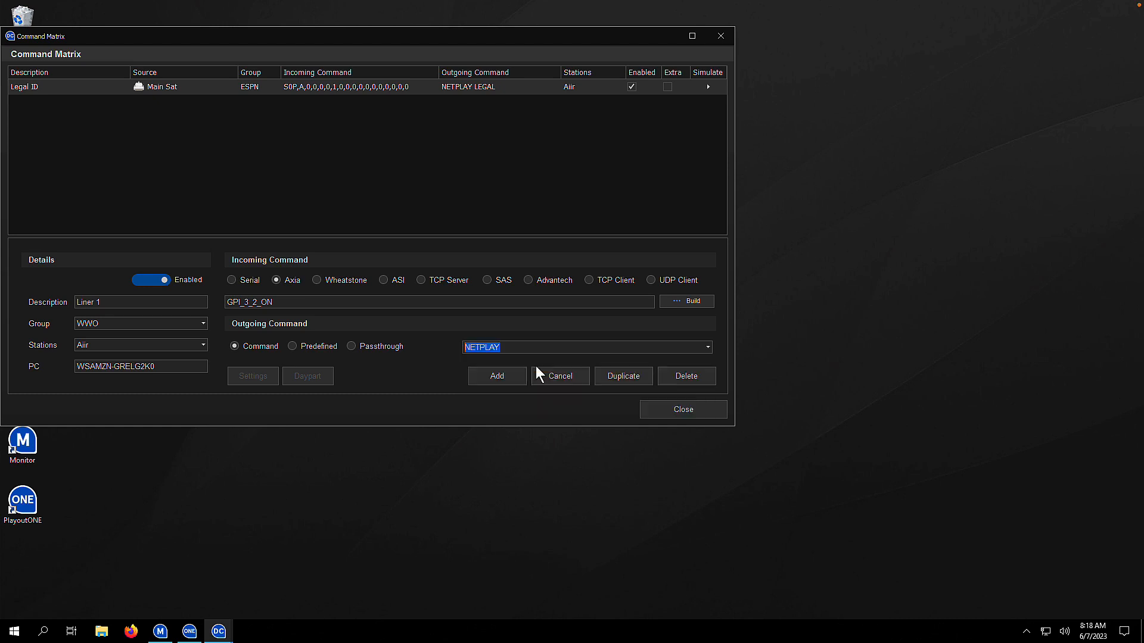
pyautogui.click(514, 343)
pyautogui.write('LINEr1')
pyautogui.click(510, 383)
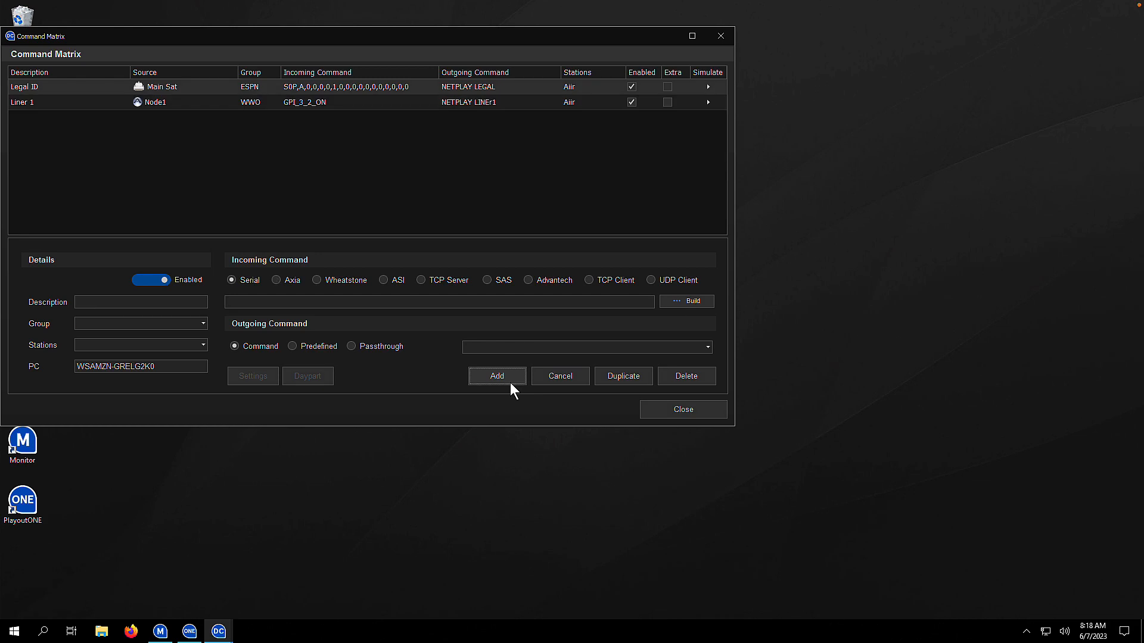
# Fill in the details of a third entry with description Play Next, group ESPN and station Aiir
pyautogui.click(134, 302)
pyautogui.write('Play Next')
pyautogui.click(203, 324)
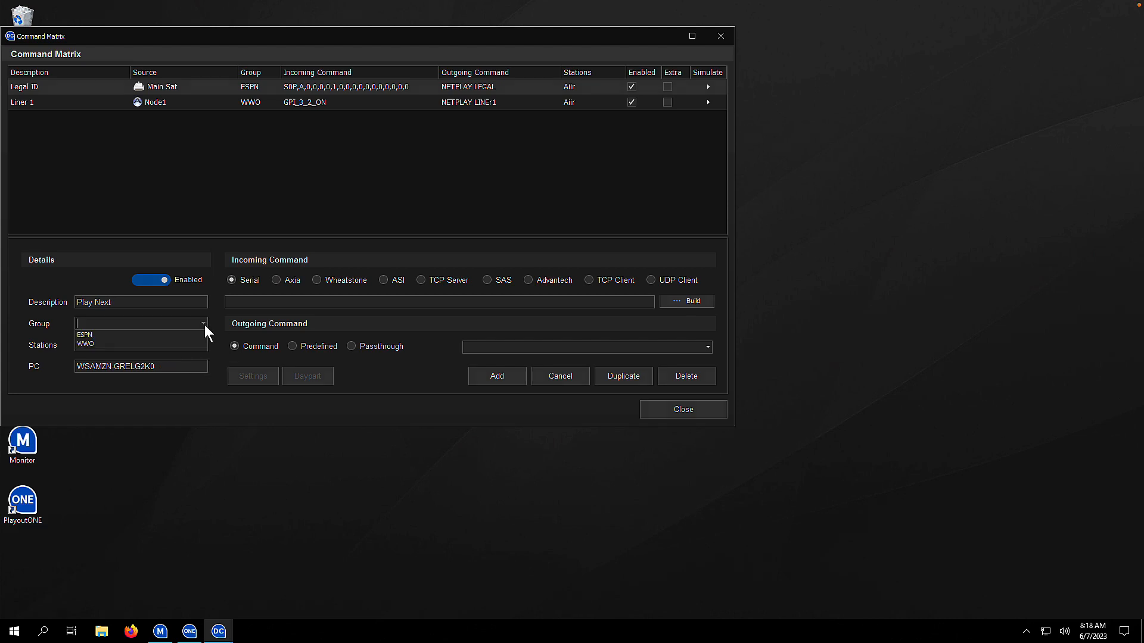
pyautogui.click(96, 335)
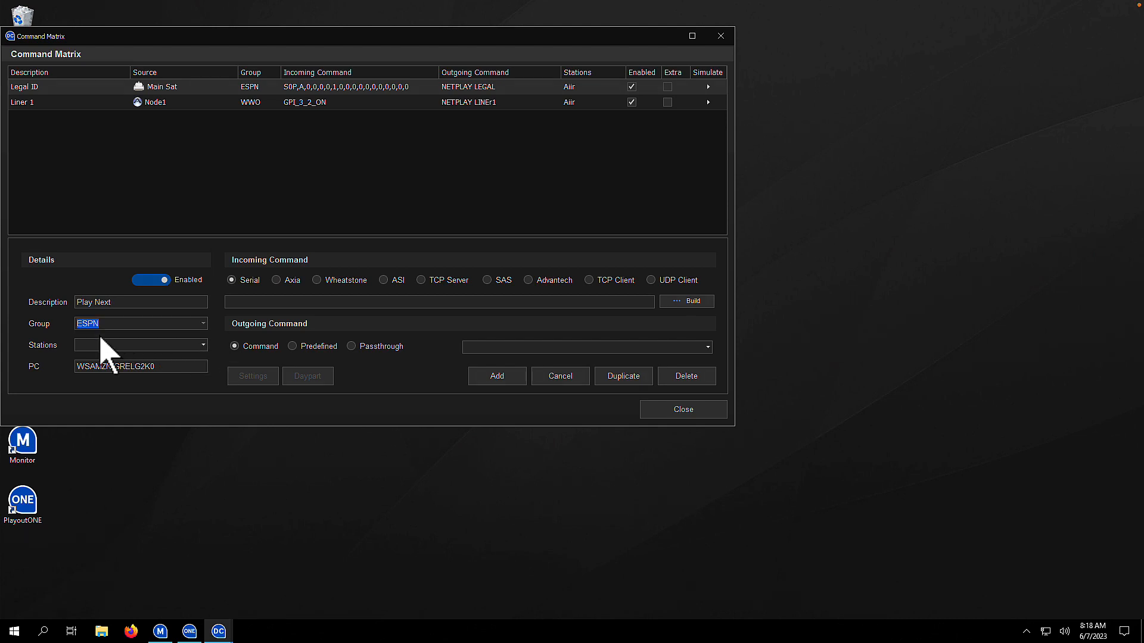
pyautogui.click(203, 345)
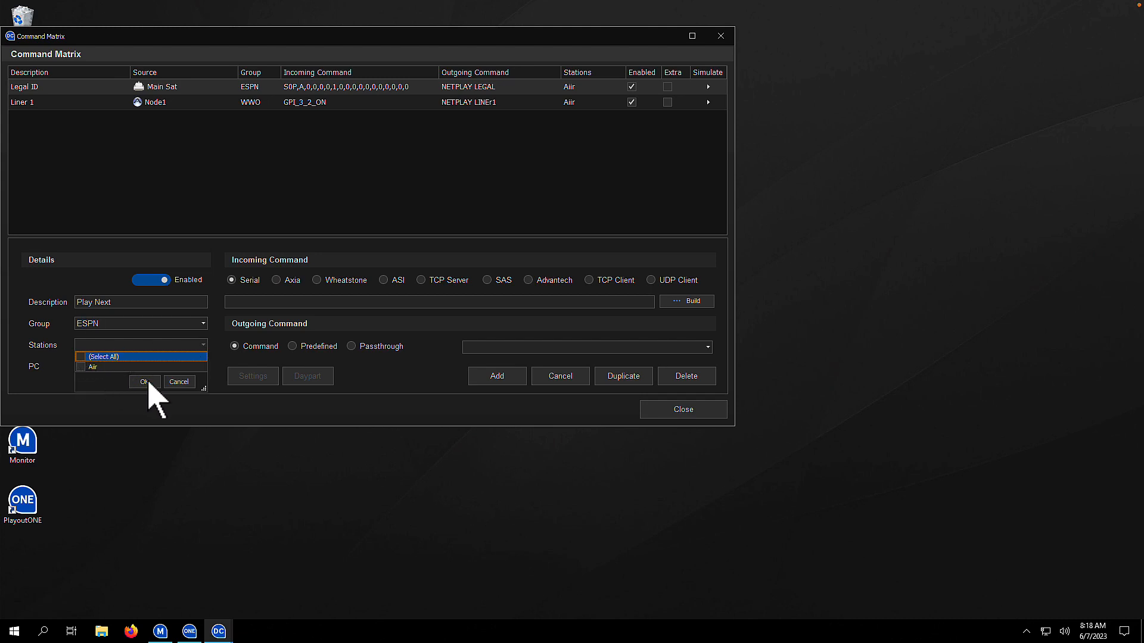
pyautogui.click(81, 367)
pyautogui.click(148, 382)
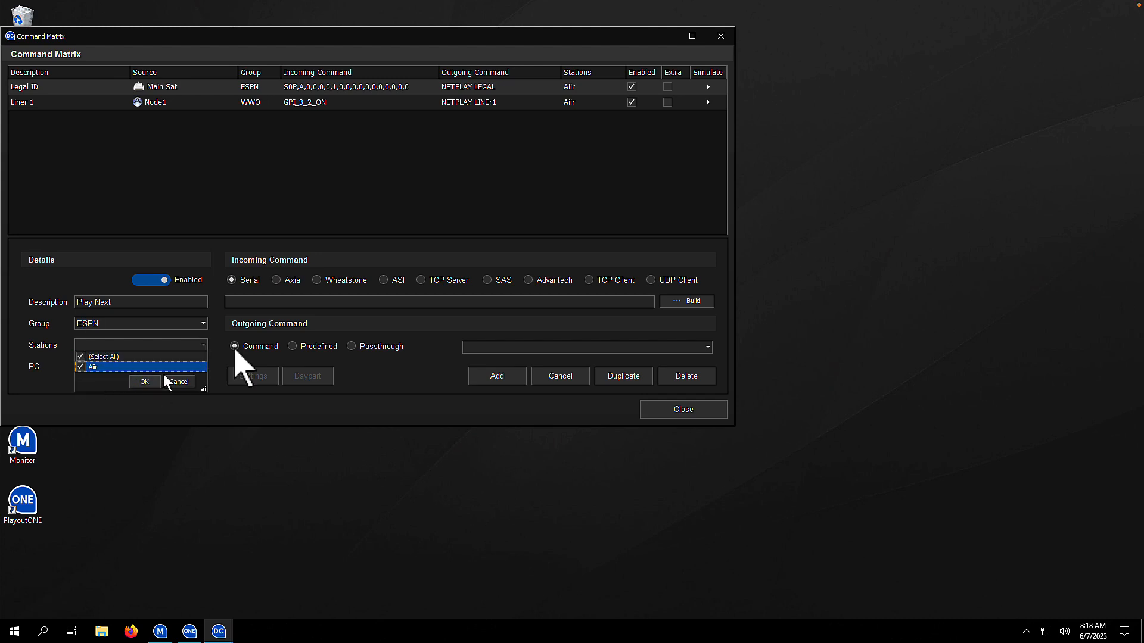
# Build a Wheatstone incoming command for Play Next using a Software LIO event on Blade2, channel 8, ON
pyautogui.click(318, 281)
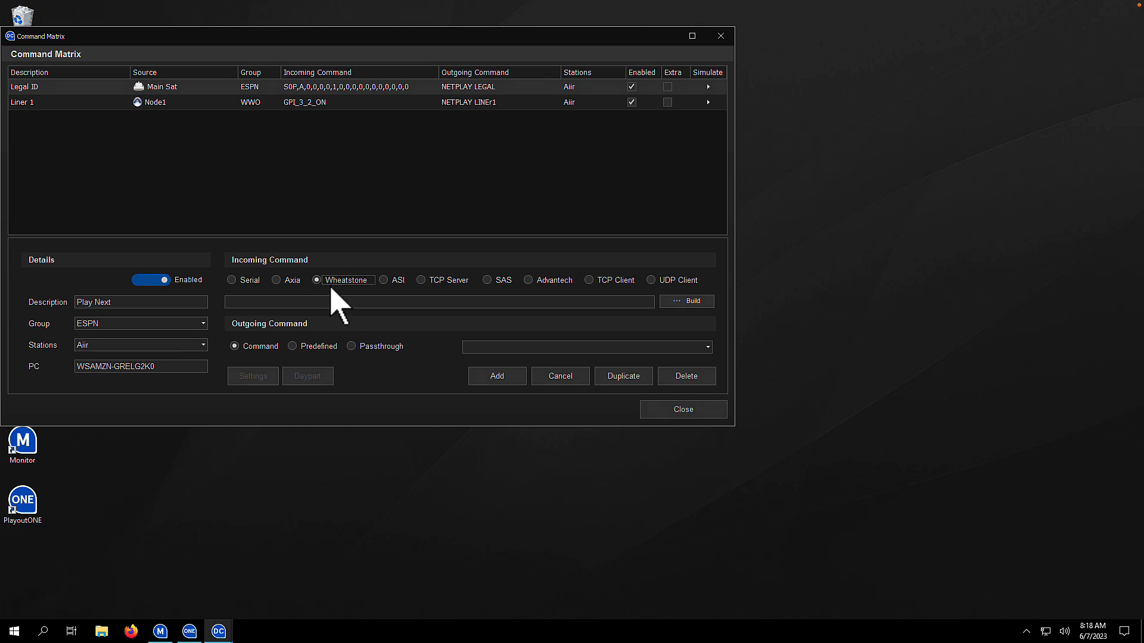
pyautogui.click(685, 302)
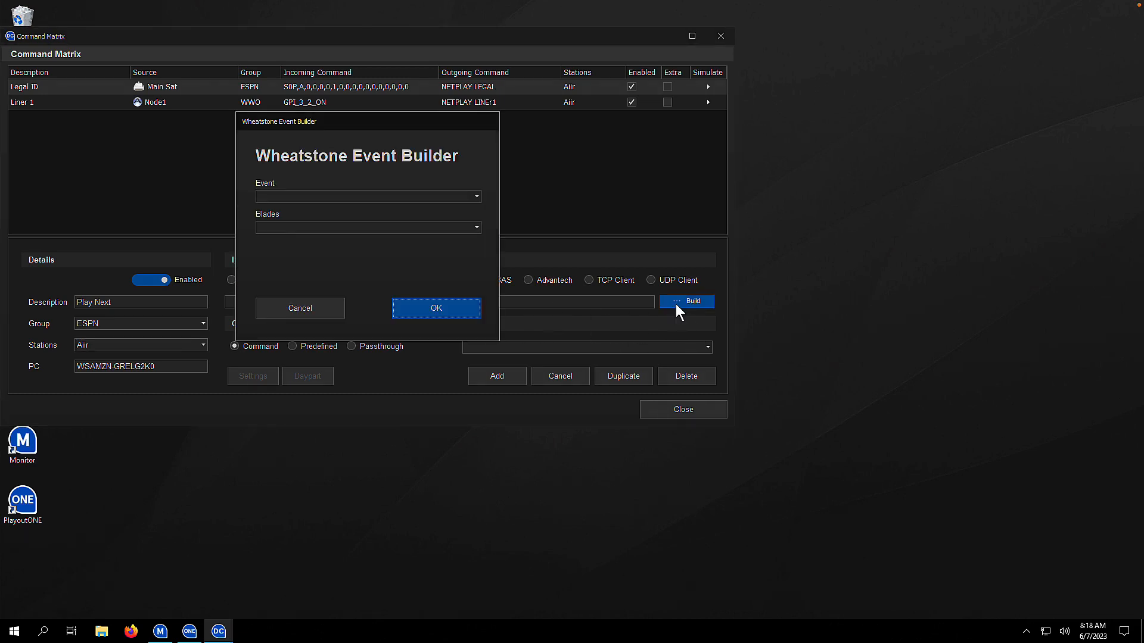
pyautogui.click(476, 196)
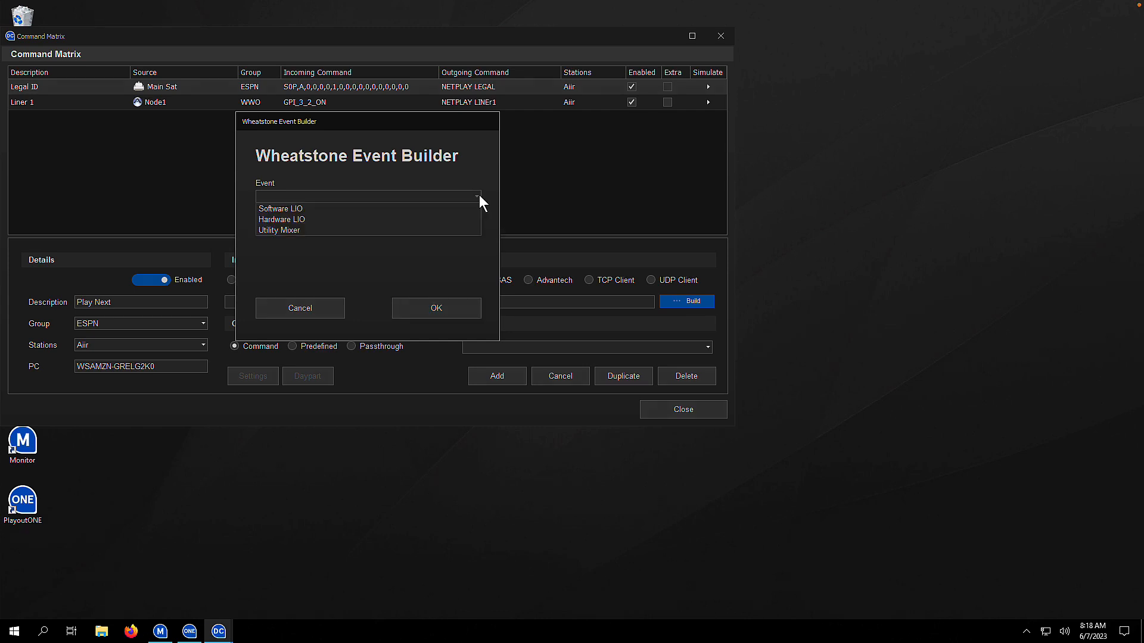
pyautogui.click(442, 208)
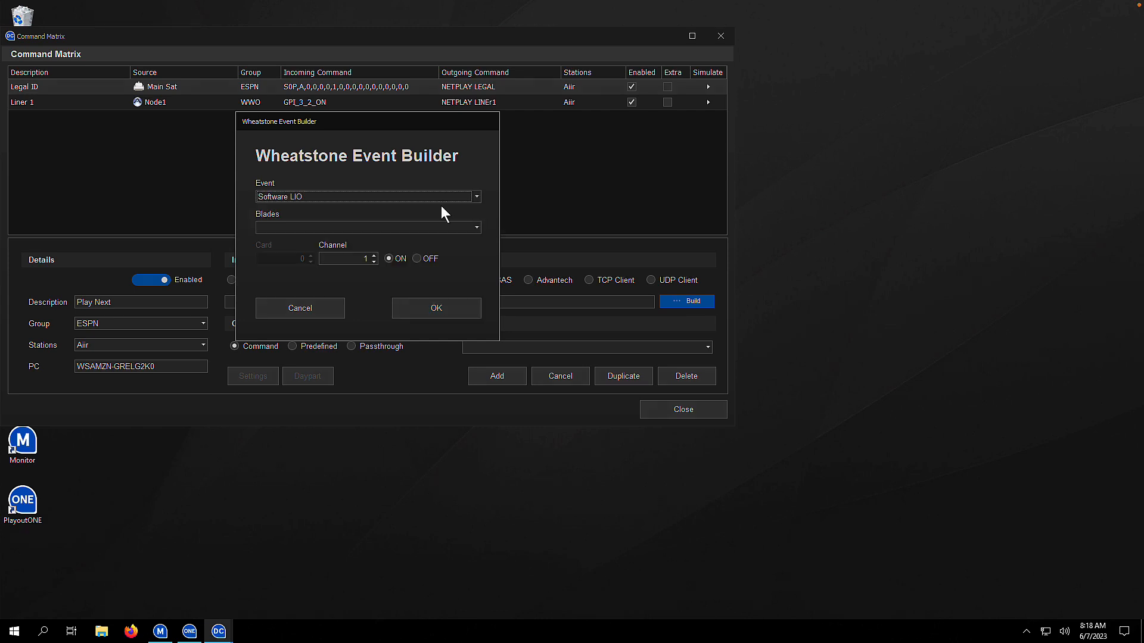
pyautogui.click(477, 228)
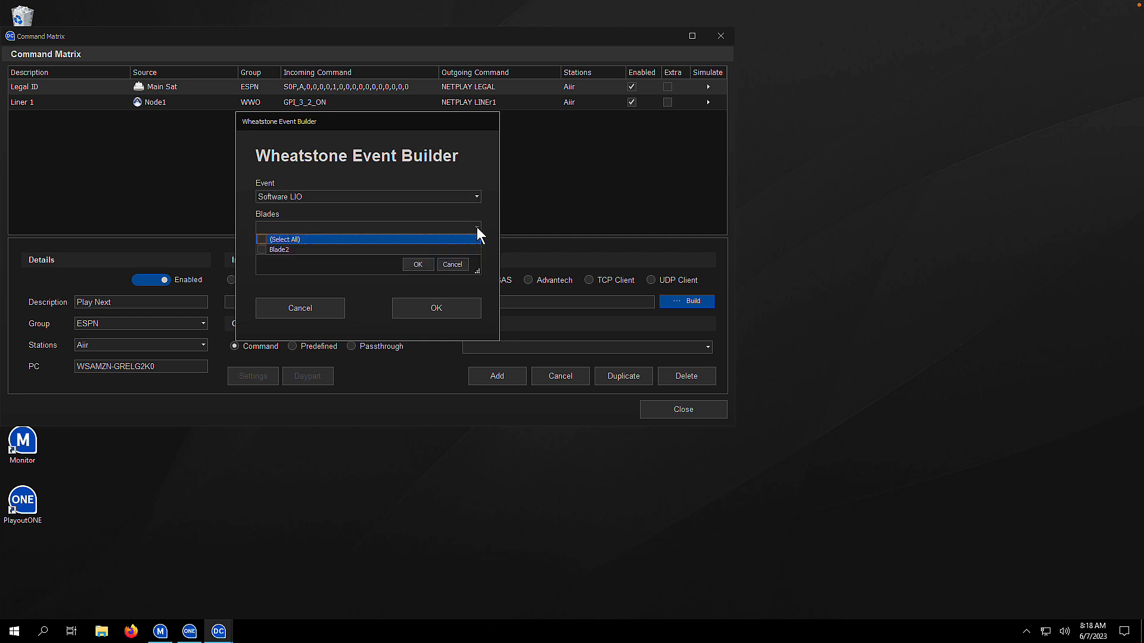
pyautogui.click(263, 250)
pyautogui.click(418, 265)
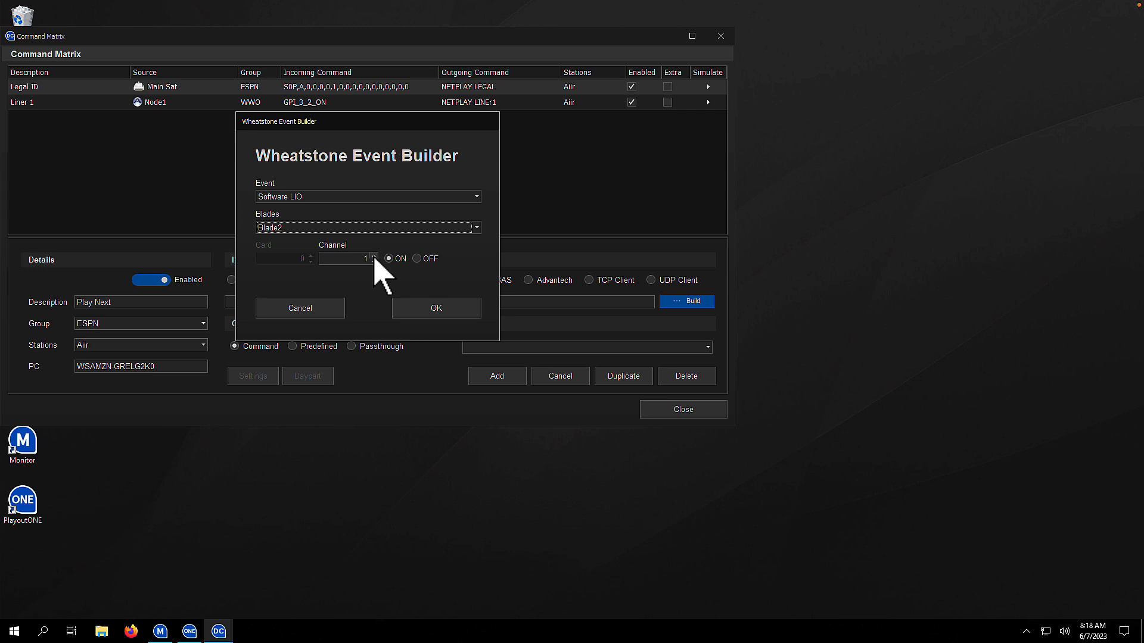
pyautogui.click(373, 255)
pyautogui.click(435, 310)
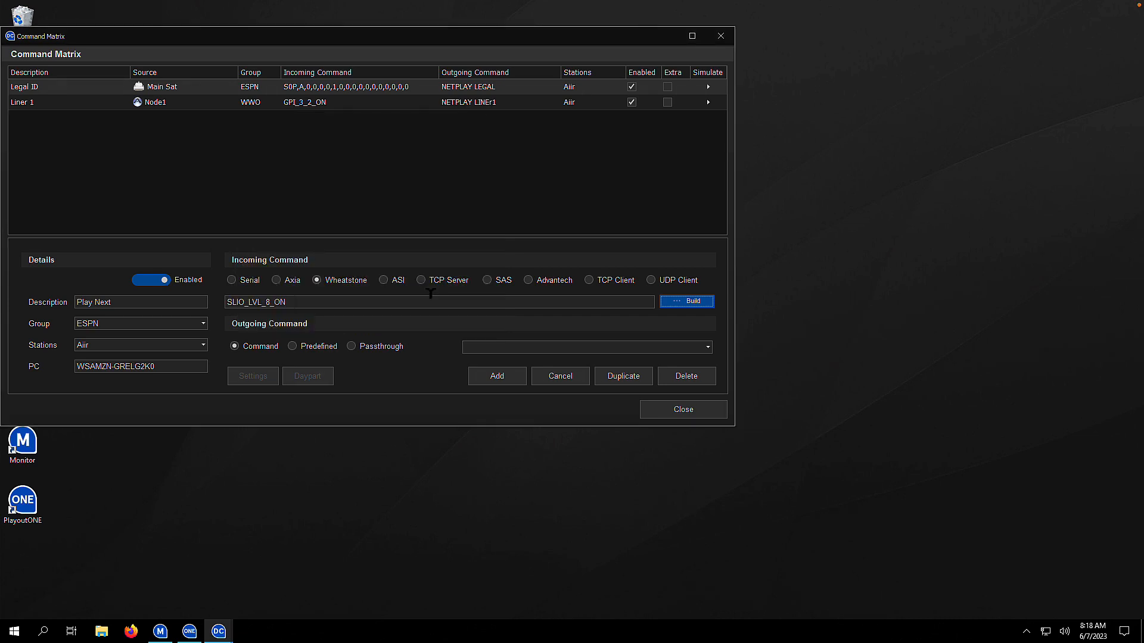
# Set the outgoing command to PLAY NEXT and add the Play Next entry to the matrix
pyautogui.click(707, 345)
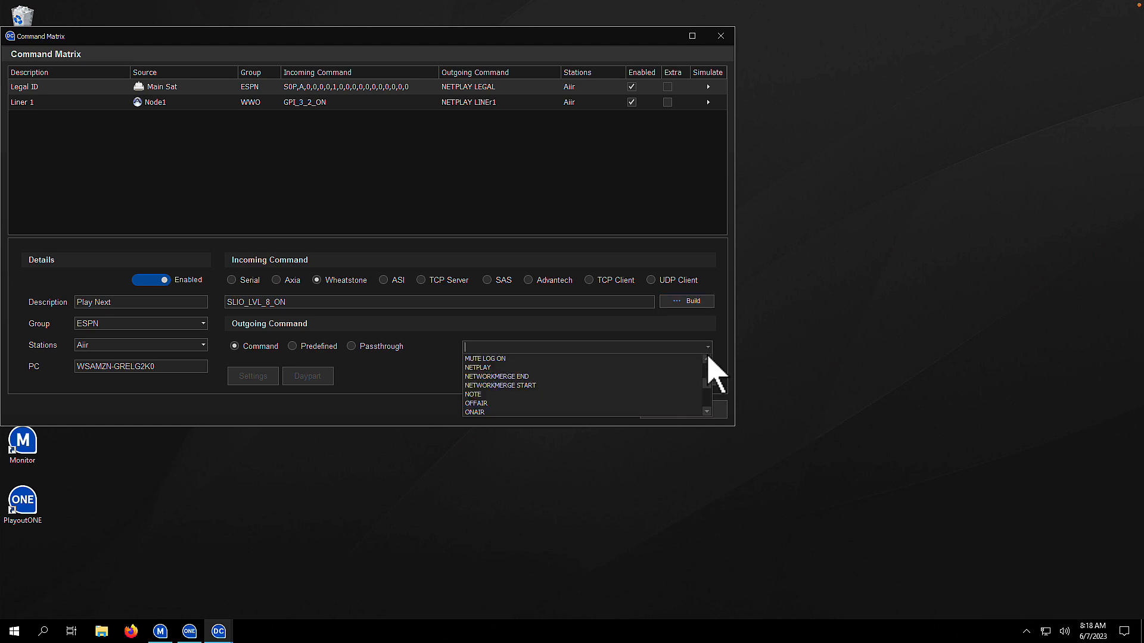
pyautogui.write('PLAY NEXT')
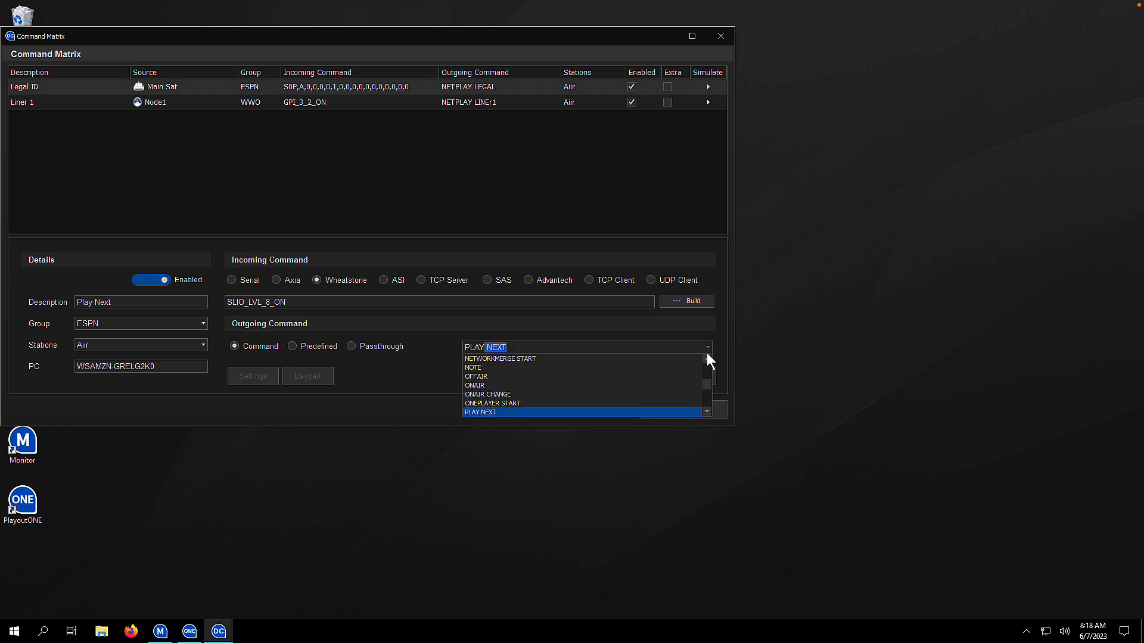
pyautogui.click(490, 412)
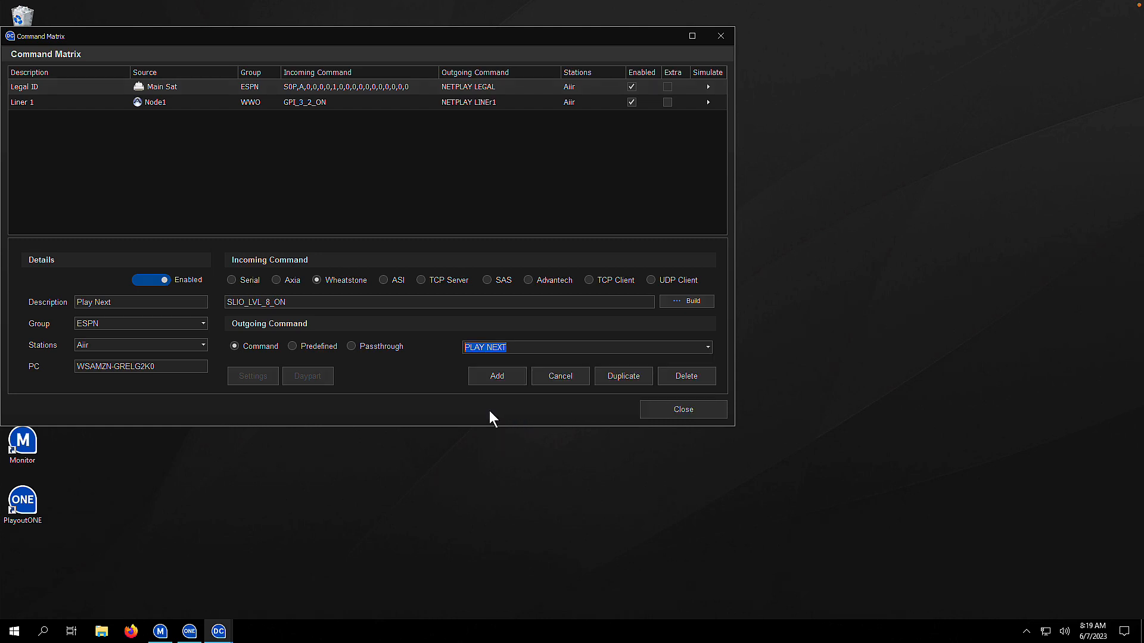
pyautogui.click(498, 381)
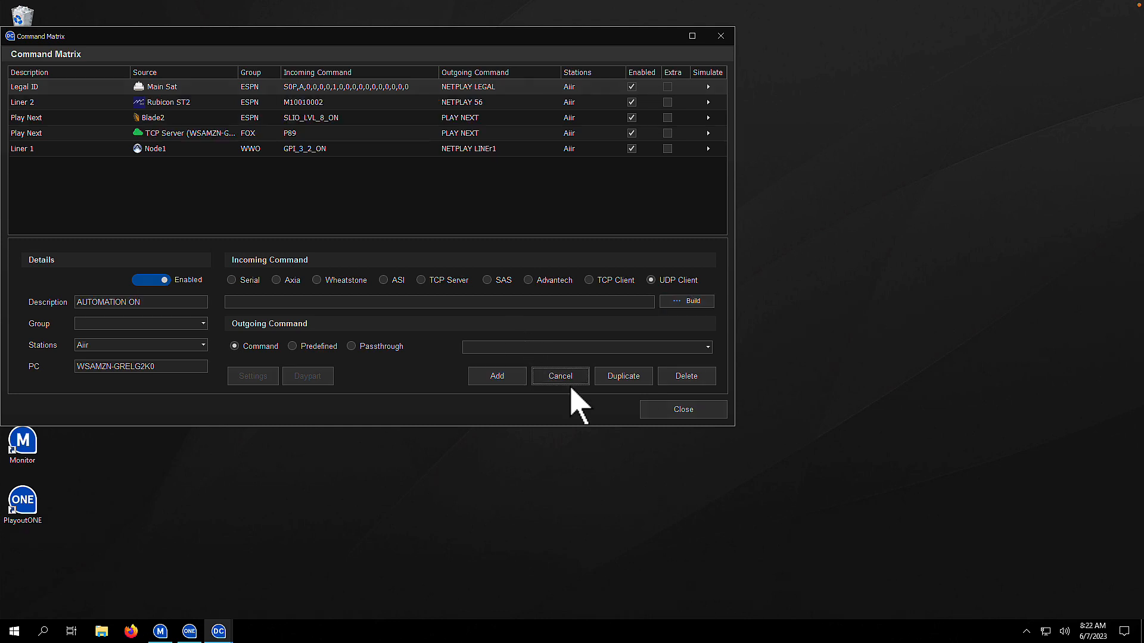
# Discard the unfinished AUTOMATION ON entry and try to disable the Legal ID command's daypart hours from 12 to 5 AM on all days
pyautogui.click(560, 376)
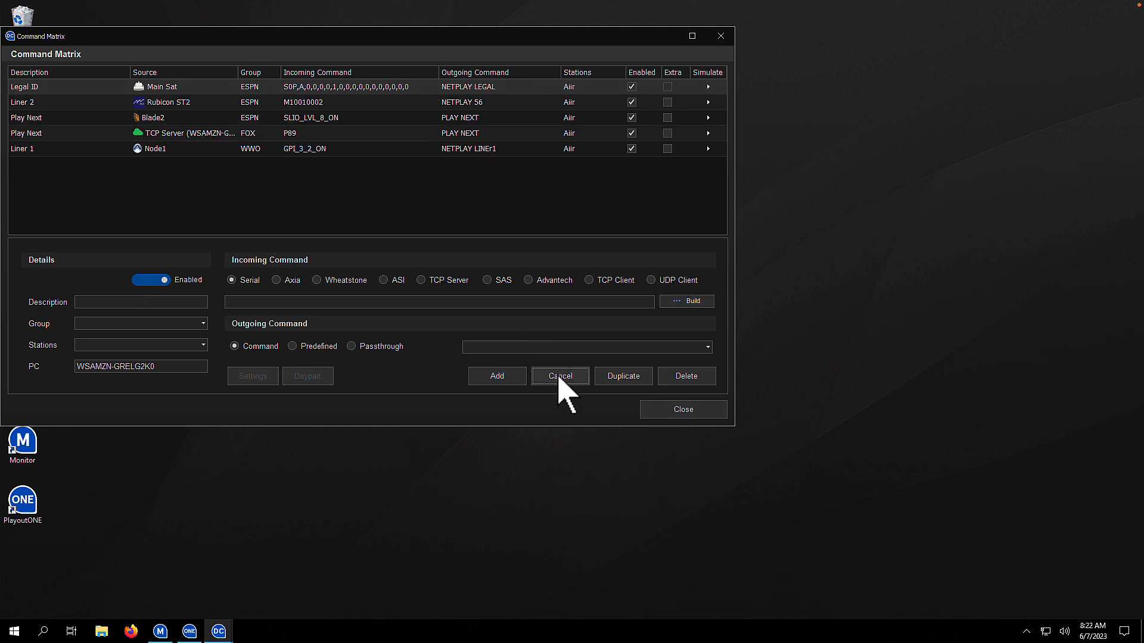
pyautogui.click(319, 89)
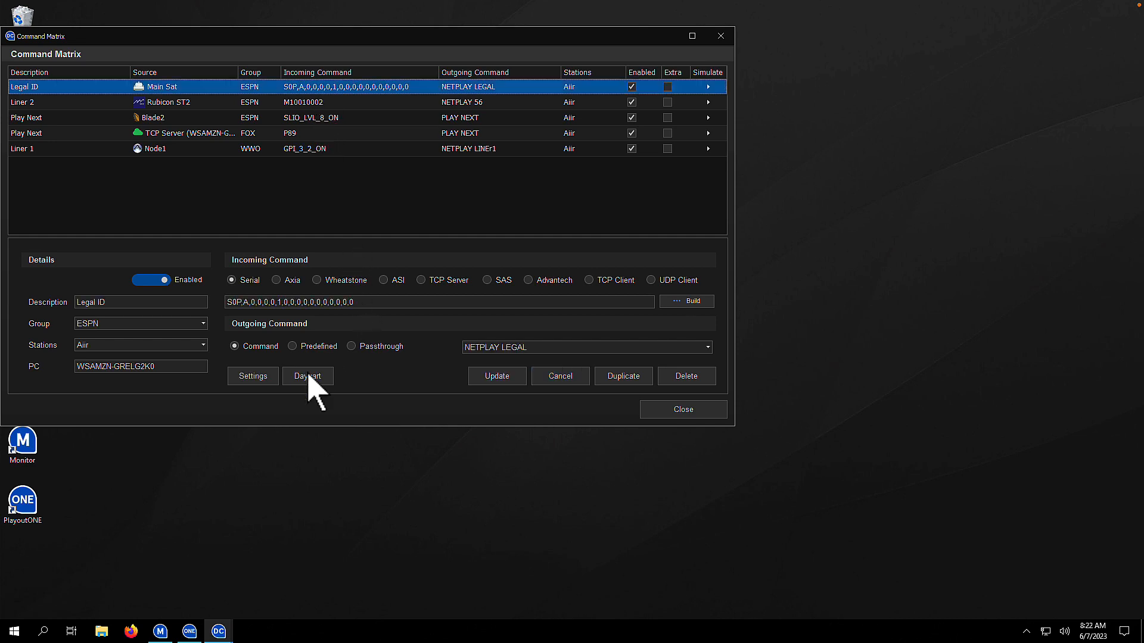
pyautogui.click(302, 378)
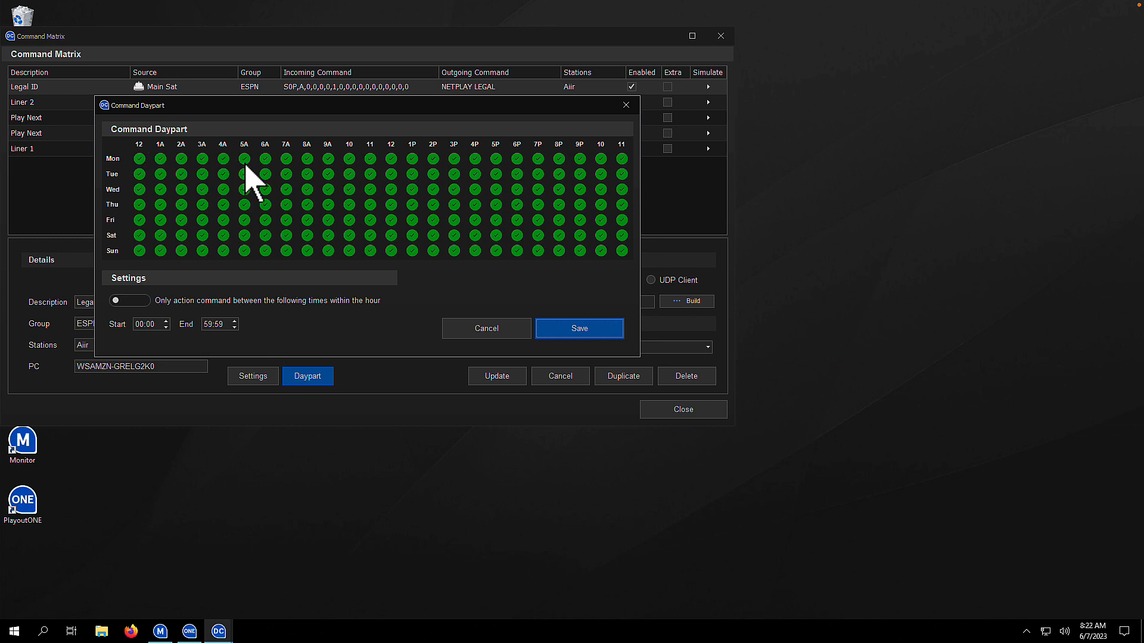
pyautogui.moveTo(246, 165); pyautogui.dragTo(245, 250)
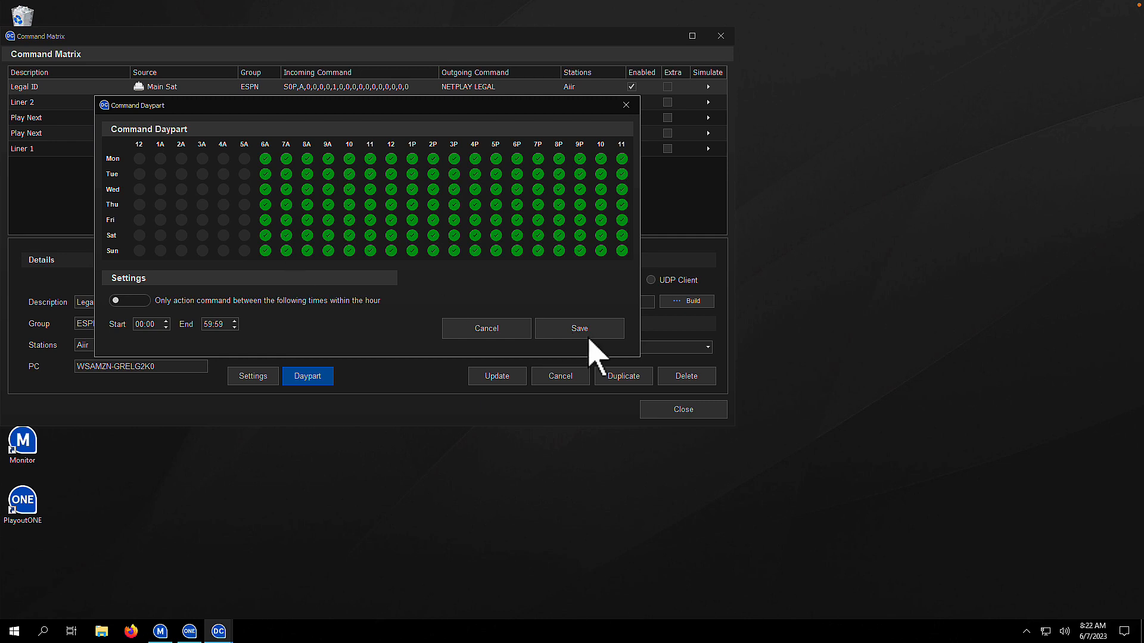
pyautogui.click(521, 330)
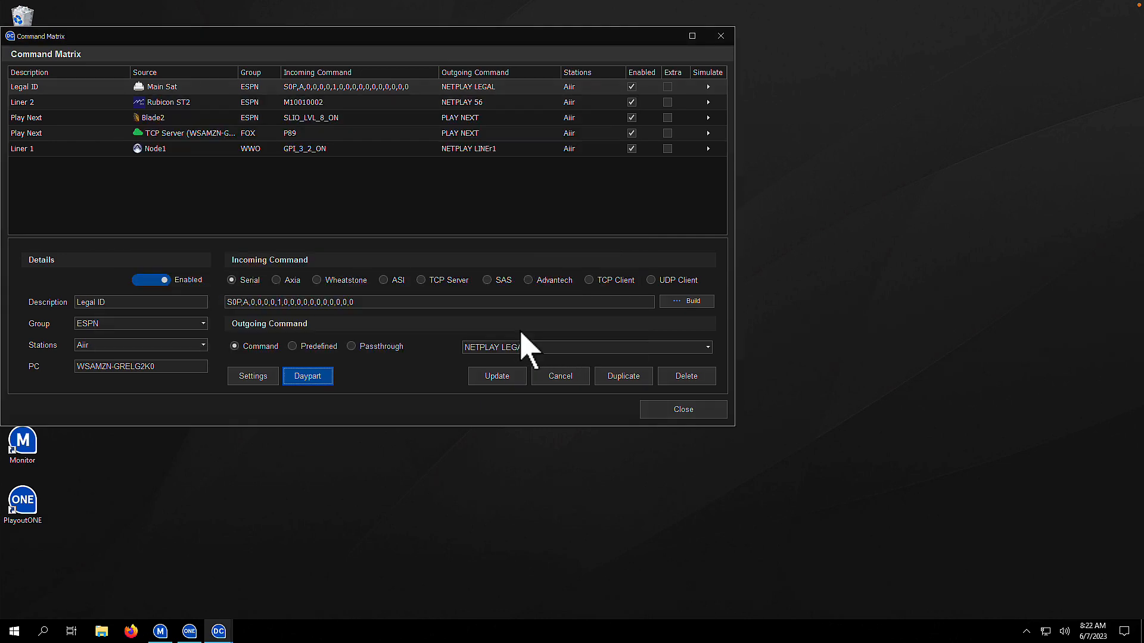
# Review the Legal ID entry's command alert, delay and destination settings without saving any changes
pyautogui.click(265, 378)
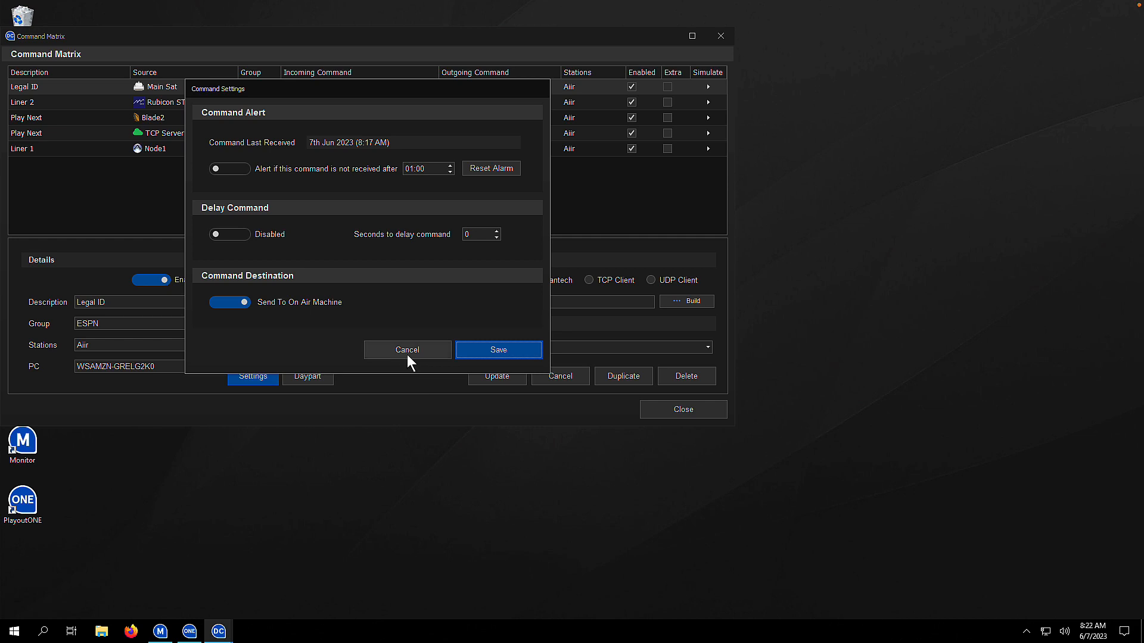
pyautogui.click(408, 355)
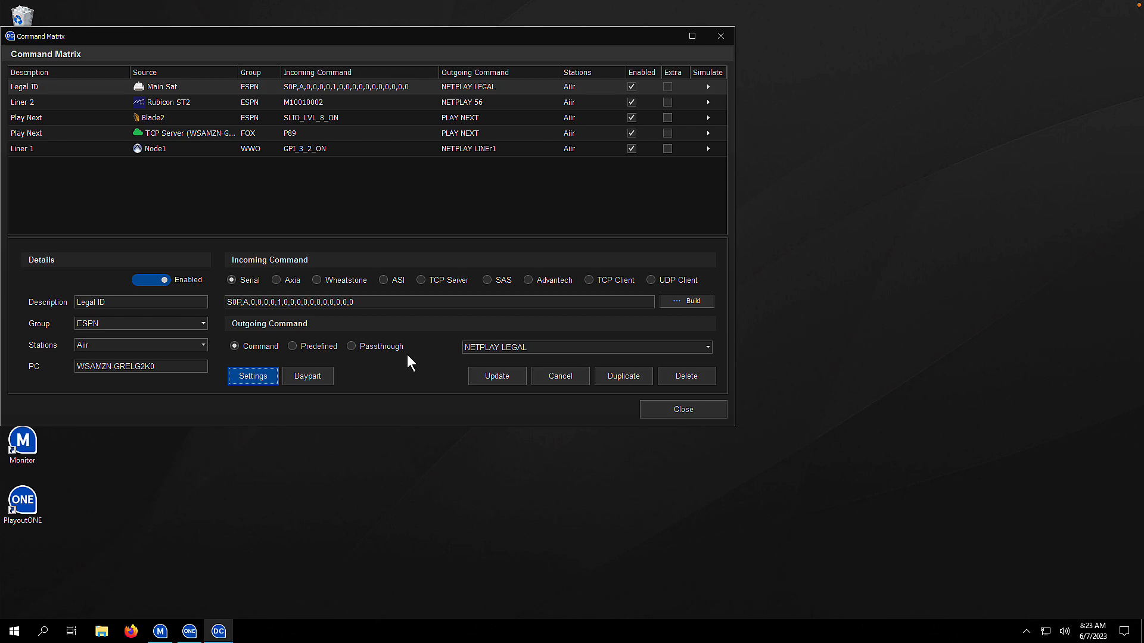
# Close the Command Matrix
pyautogui.click(654, 408)
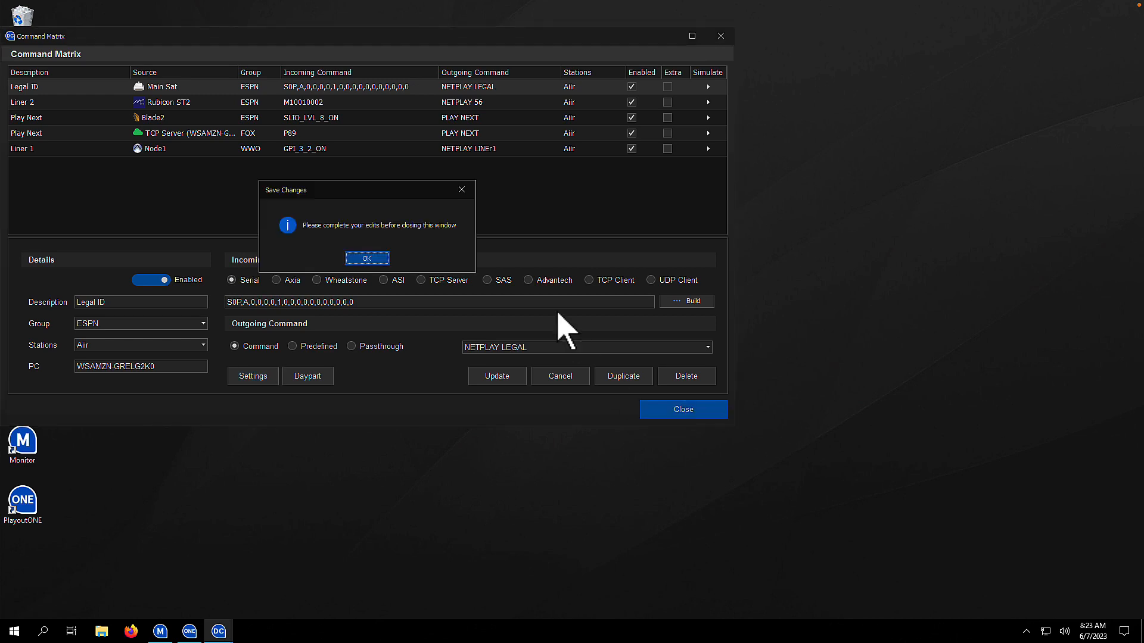